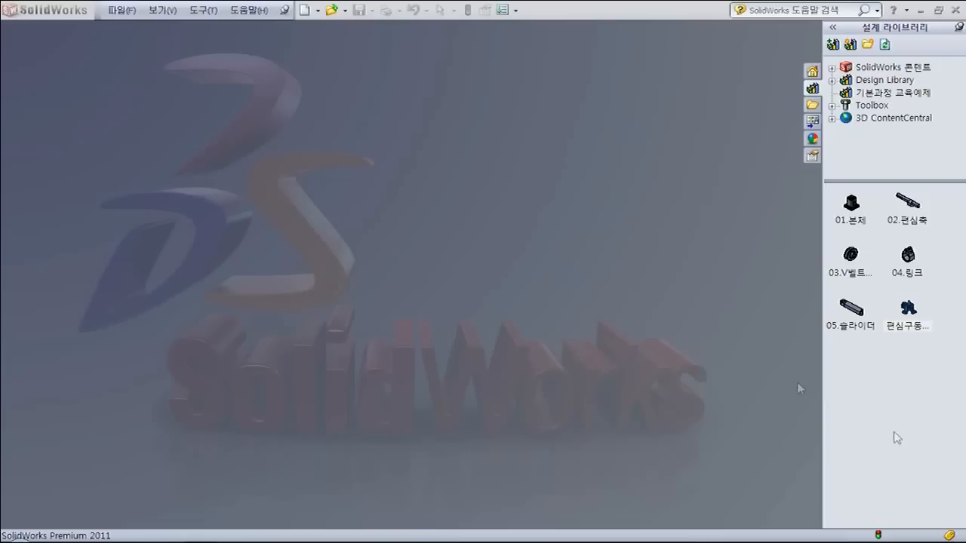
Create a new assembly document
{"action": "left_click", "coordinate": [305, 11]}
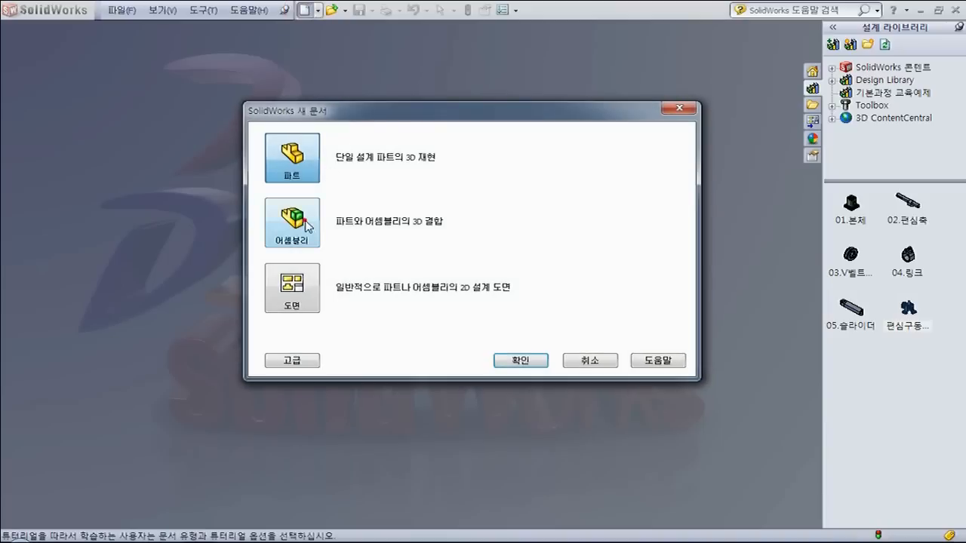
{"action": "left_click", "coordinate": [306, 221]}
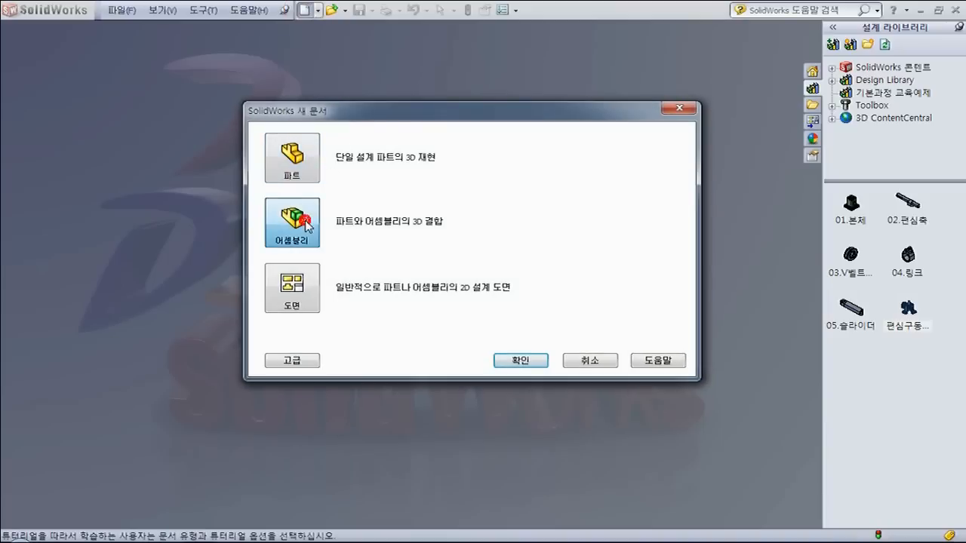
{"action": "left_click", "coordinate": [520, 360]}
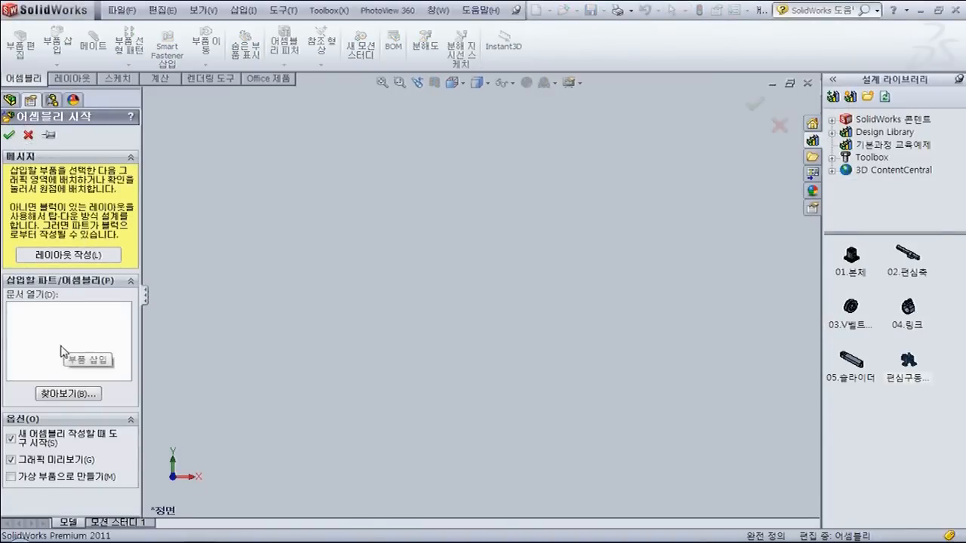
Insert the part 01.본체 as the first component and place it in the graphics area
{"action": "left_click", "coordinate": [67, 394]}
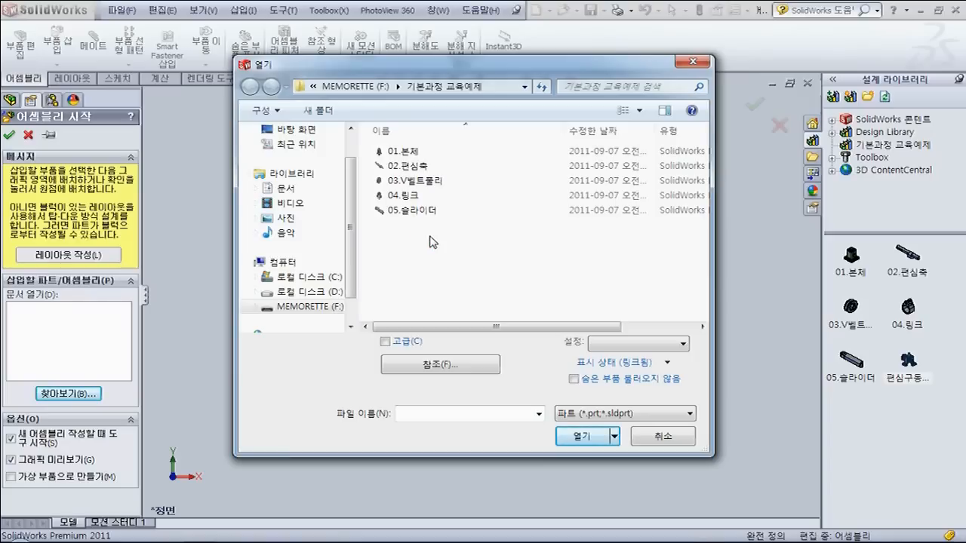
{"action": "left_click", "coordinate": [397, 152]}
{"action": "left_click", "coordinate": [581, 438]}
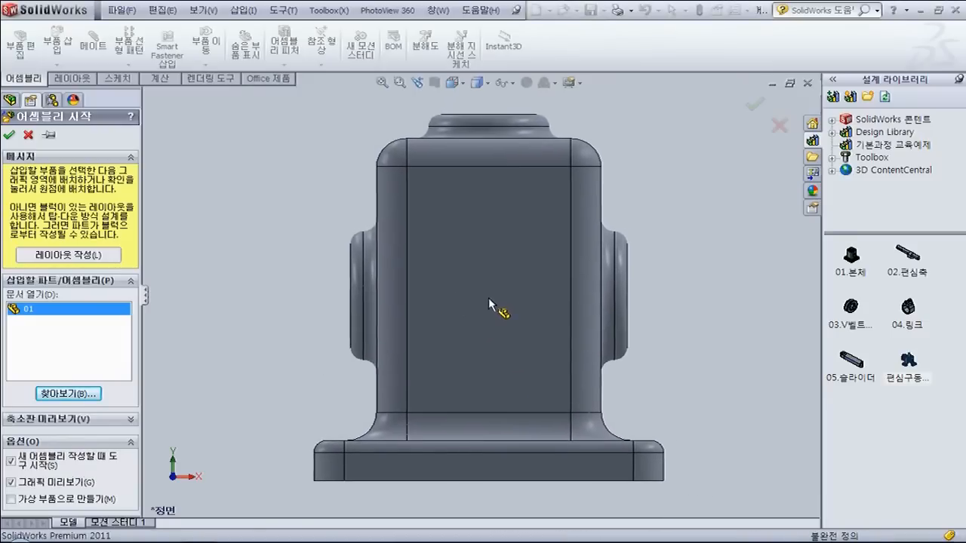
{"action": "left_click", "coordinate": [488, 298]}
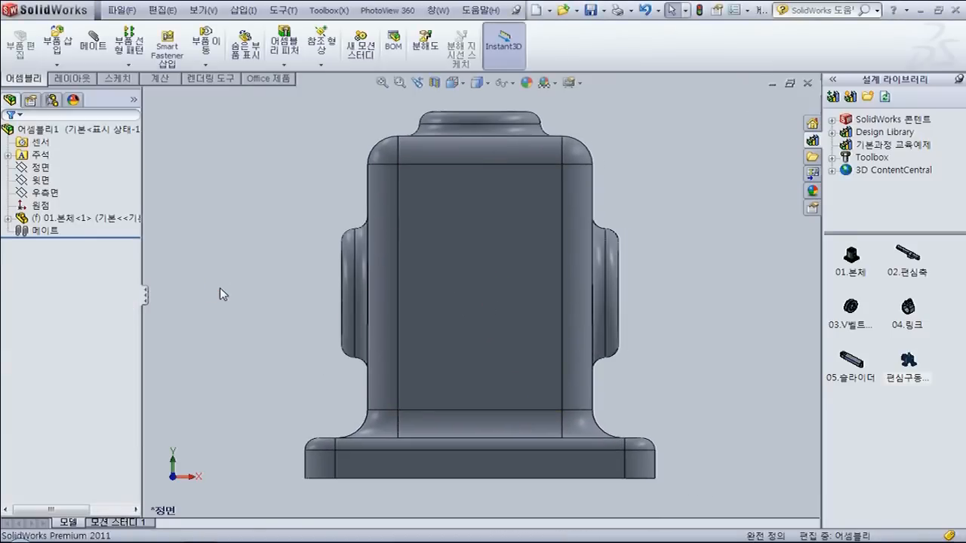
Show the assembly in isometric view and examine the placed body and its entry in the component tree
{"action": "key", "text": "ctrl+7"}
{"action": "left_click", "coordinate": [209, 268]}
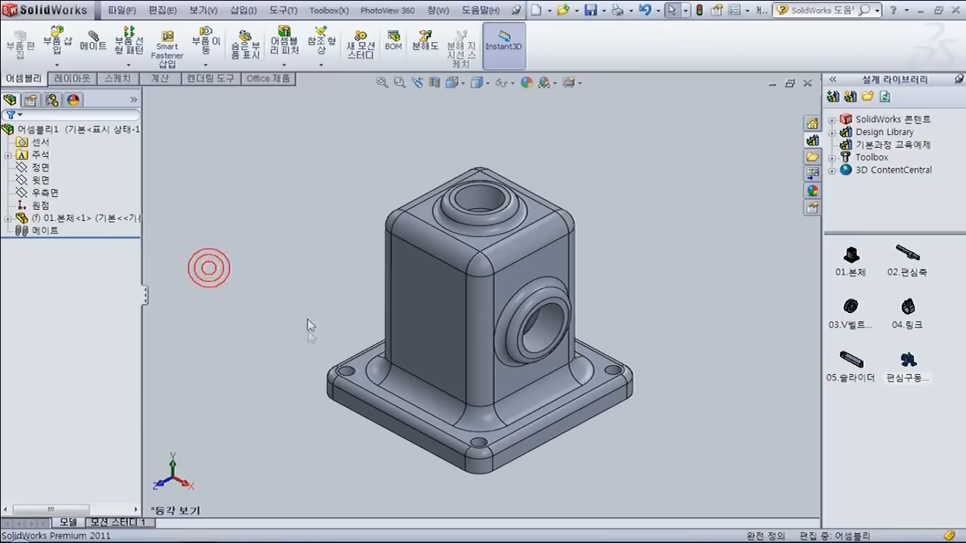
{"action": "scroll", "coordinate": [308, 344], "scroll_direction": "up", "scroll_amount": 2}
{"action": "left_click", "coordinate": [578, 297]}
{"action": "scroll", "coordinate": [453, 310], "scroll_direction": "down", "scroll_amount": 2}
{"action": "scroll", "coordinate": [540, 261], "scroll_direction": "down", "scroll_amount": 2}
{"action": "scroll", "coordinate": [513, 325], "scroll_direction": "up", "scroll_amount": 3}
{"action": "scroll", "coordinate": [384, 294], "scroll_direction": "down", "scroll_amount": 1}
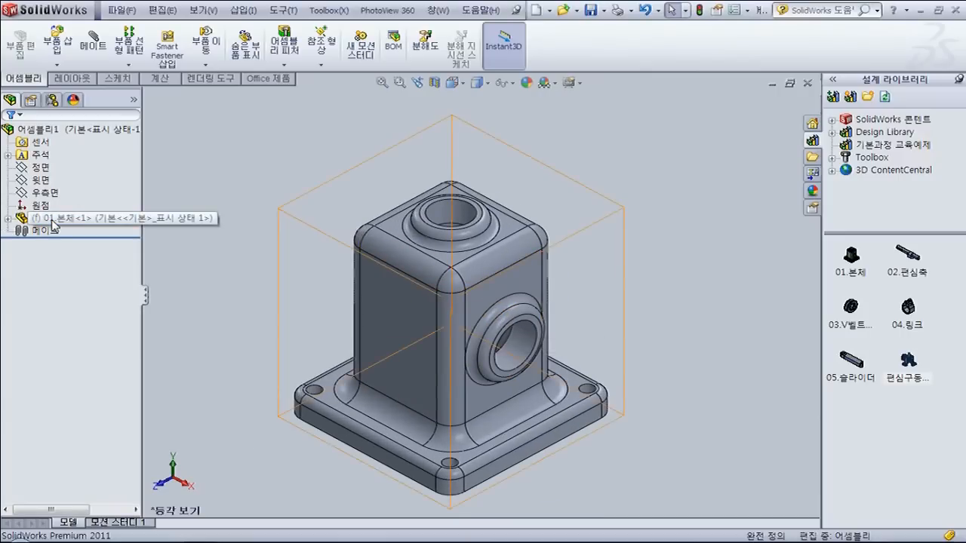
{"action": "left_click", "coordinate": [187, 257]}
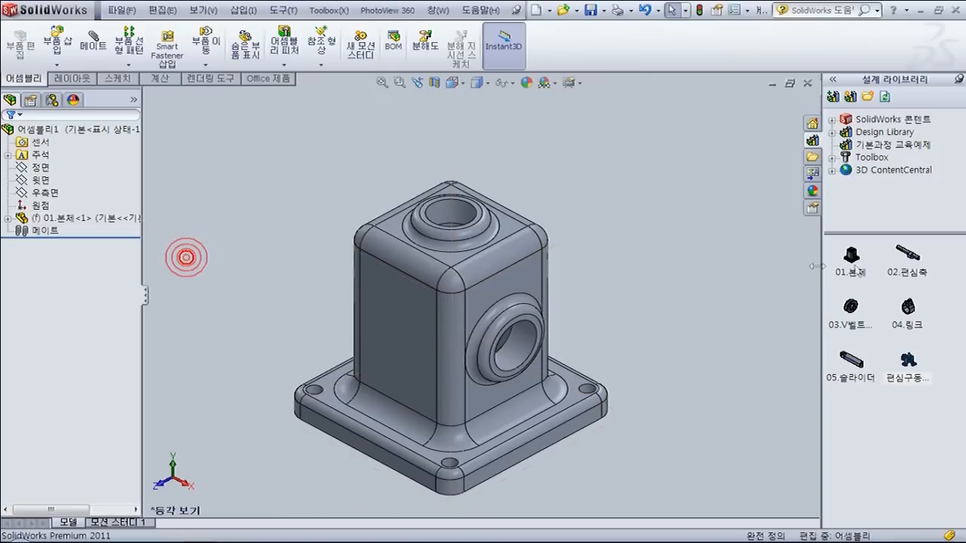
Add 02.편심축, the 03 V-belt pulley, 05.슬라이더 and 04.링크 from the design library around the body
{"action": "left_click", "coordinate": [913, 258]}
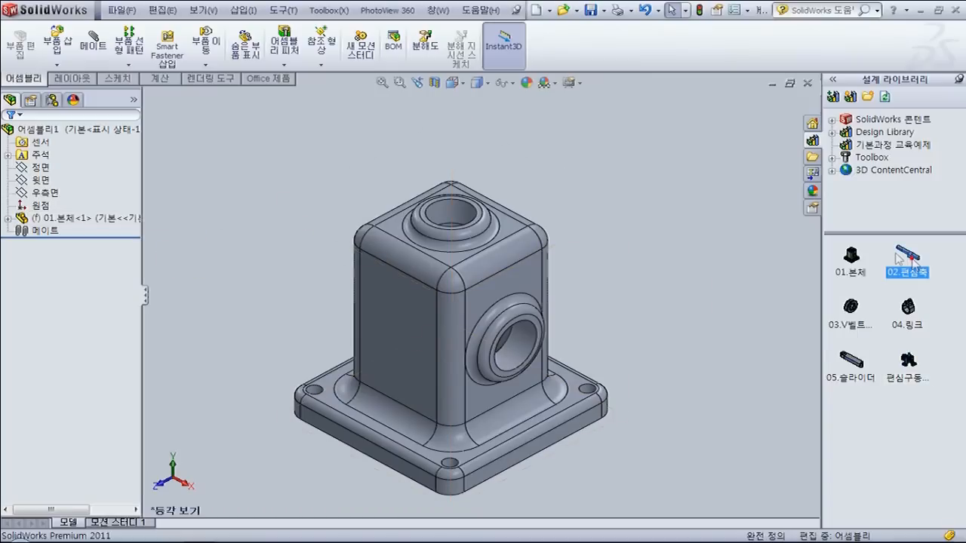
{"action": "left_click_drag", "start_coordinate": [680, 195], "coordinate": [633, 248]}
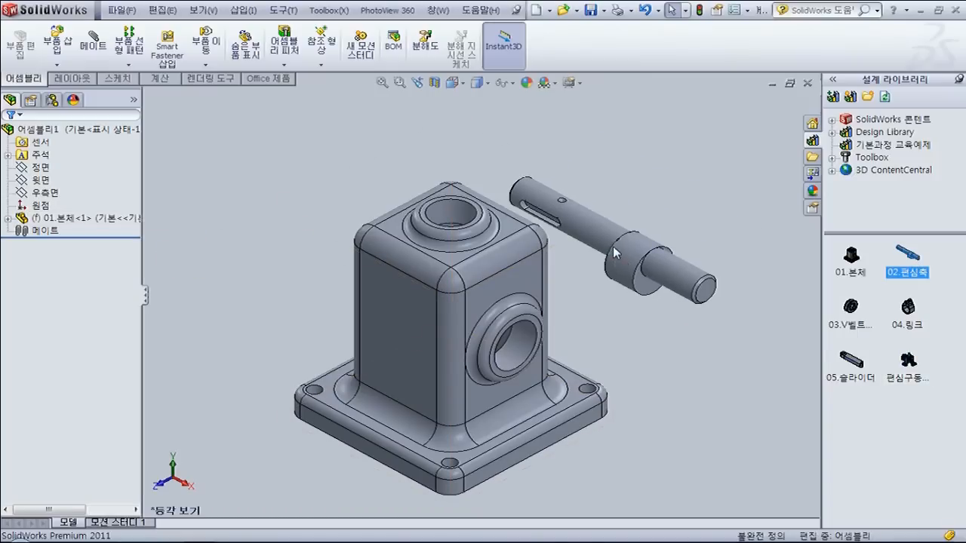
{"action": "left_click", "coordinate": [770, 114]}
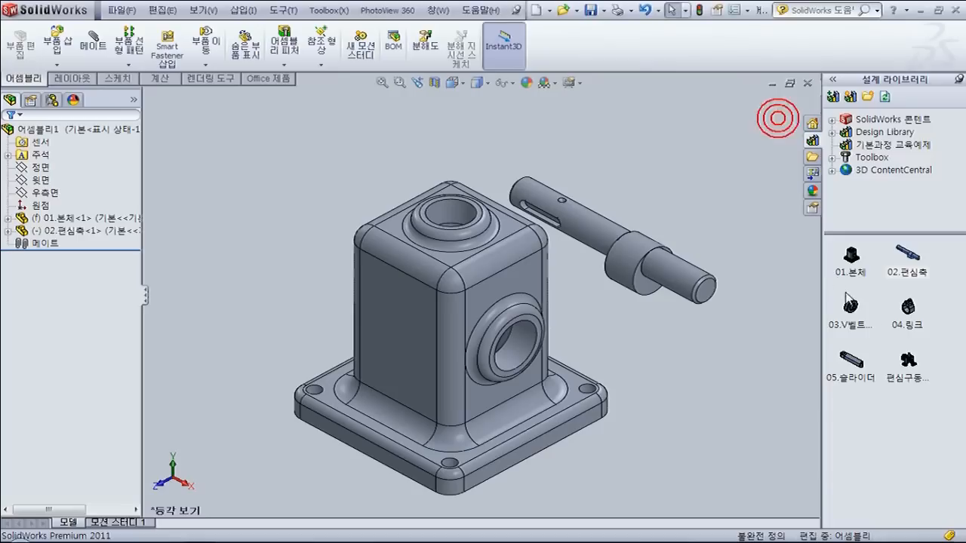
{"action": "left_click_drag", "start_coordinate": [855, 320], "coordinate": [294, 205]}
{"action": "key", "text": "Escape"}
{"action": "left_click_drag", "start_coordinate": [851, 361], "coordinate": [635, 139]}
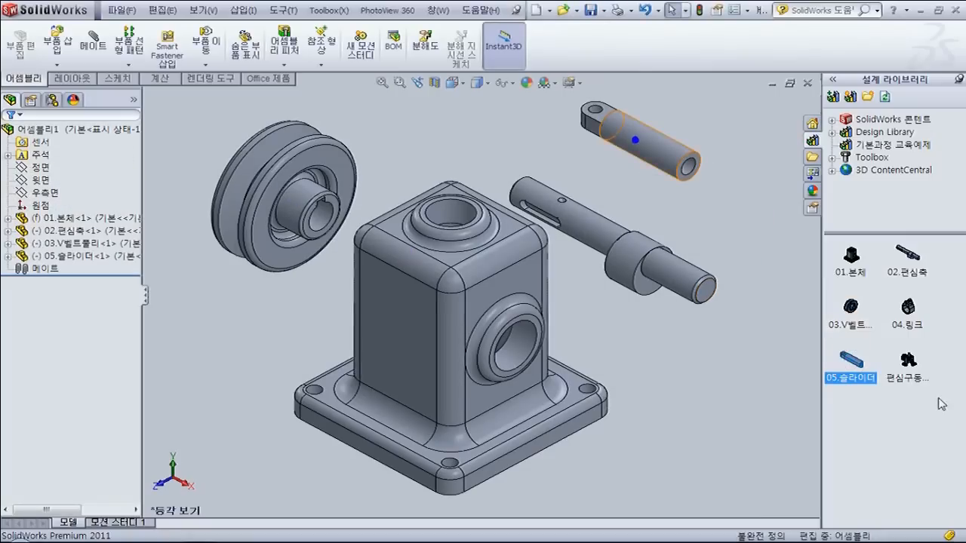
{"action": "left_click_drag", "start_coordinate": [906, 334], "coordinate": [642, 349]}
{"action": "key", "text": "f"}
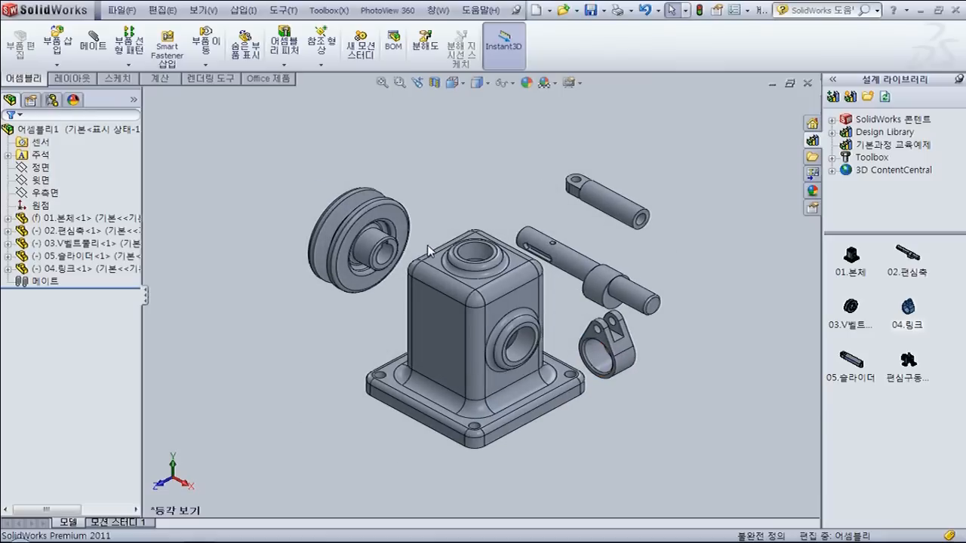
Move the V-belt pulley above the body and the link beyond the eccentric shaft
{"action": "left_click_drag", "start_coordinate": [368, 243], "coordinate": [458, 155]}
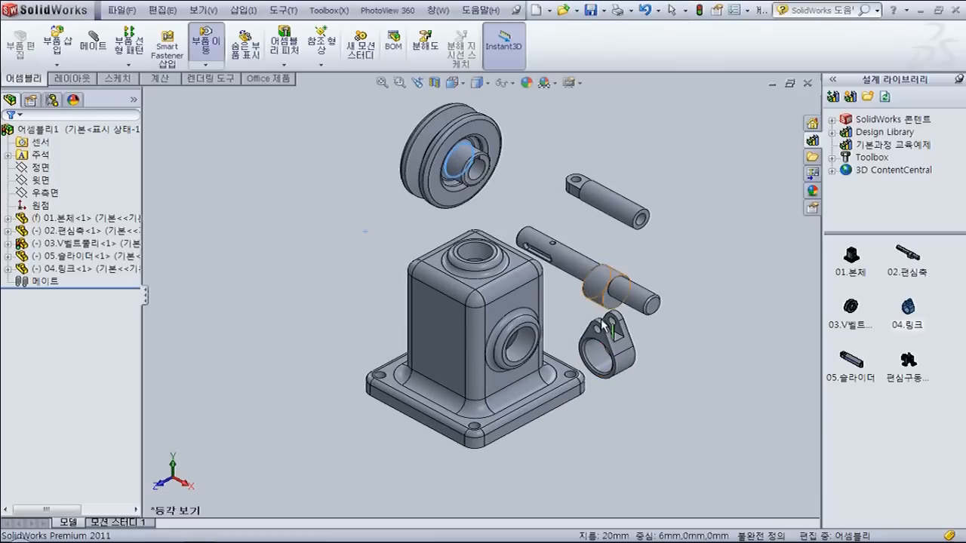
{"action": "left_click_drag", "start_coordinate": [609, 339], "coordinate": [675, 258]}
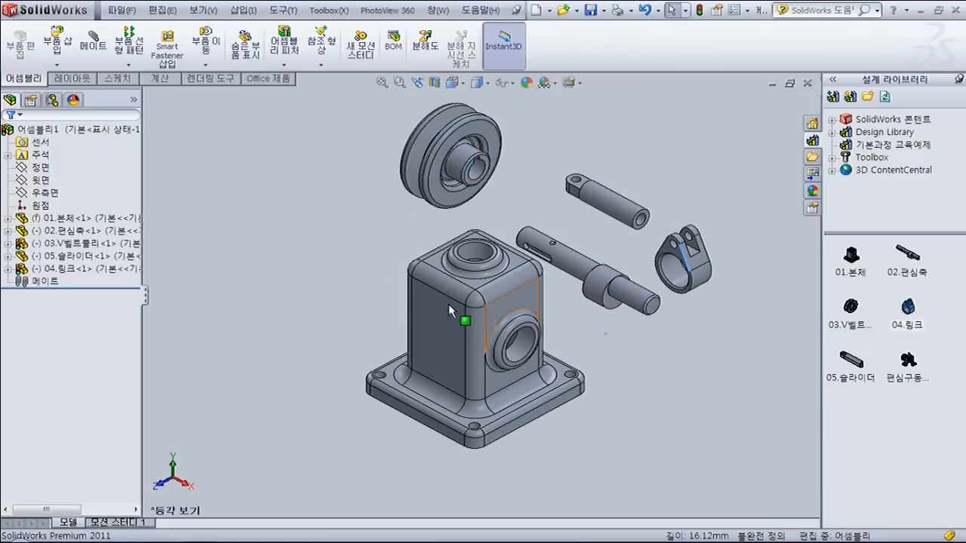
{"action": "scroll", "coordinate": [484, 306], "scroll_direction": "down", "scroll_amount": 2}
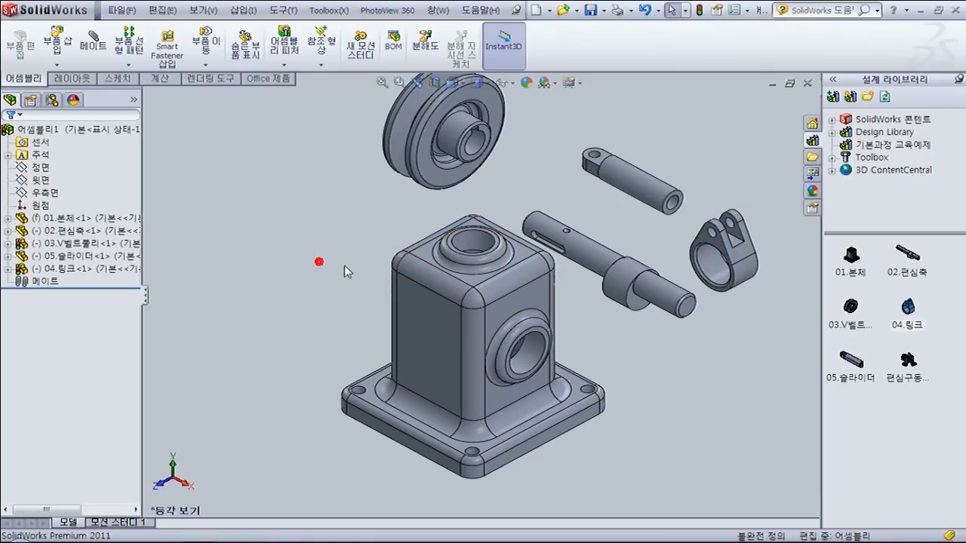
{"action": "scroll", "coordinate": [385, 191], "scroll_direction": "up", "scroll_amount": 2}
{"action": "scroll", "coordinate": [381, 194], "scroll_direction": "down", "scroll_amount": 1}
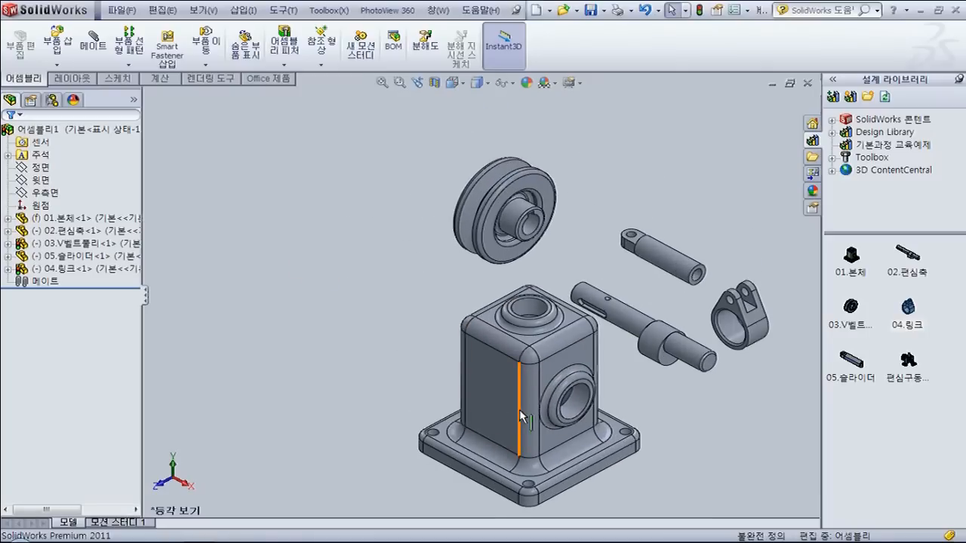
{"action": "scroll", "coordinate": [519, 409], "scroll_direction": "down", "scroll_amount": 1}
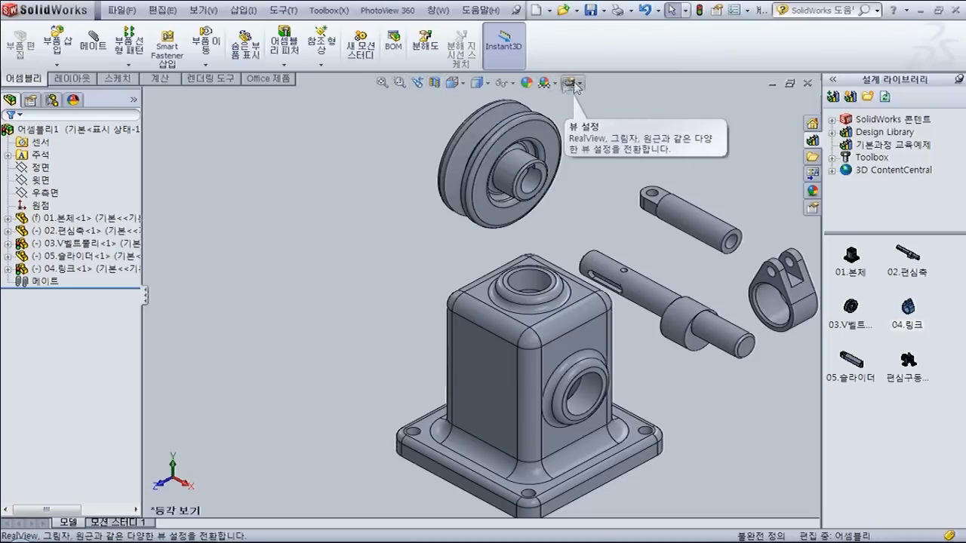
Apply a section view through the assembly on the front plane (정면) with a 0.00 mm offset
{"action": "left_click", "coordinate": [436, 83]}
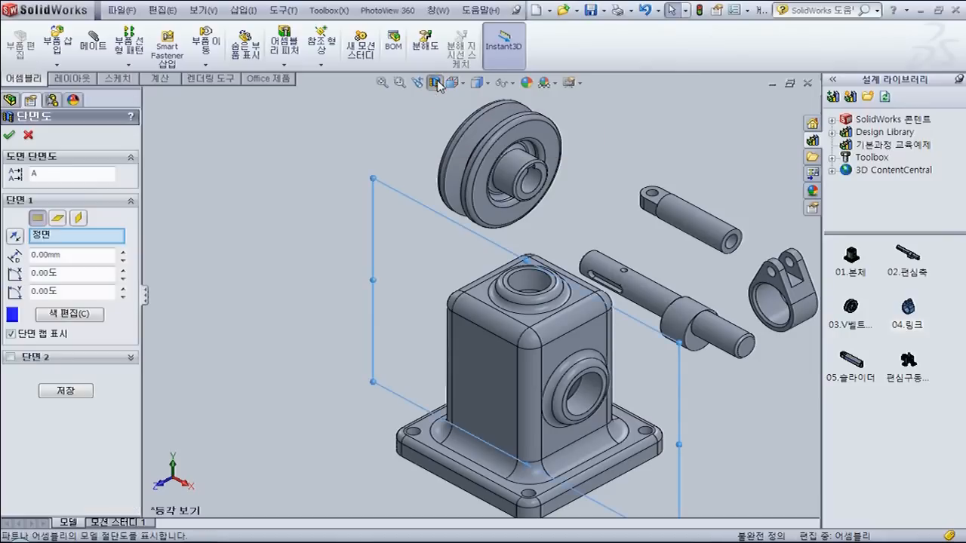
{"action": "left_click", "coordinate": [10, 135]}
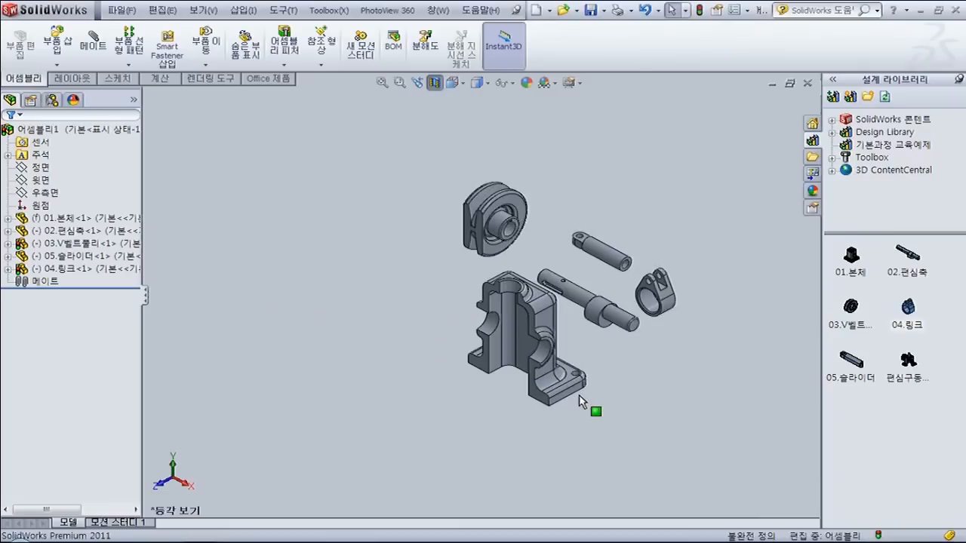
{"action": "scroll", "coordinate": [562, 366], "scroll_direction": "down", "scroll_amount": 1}
{"action": "scroll", "coordinate": [520, 319], "scroll_direction": "down", "scroll_amount": 2}
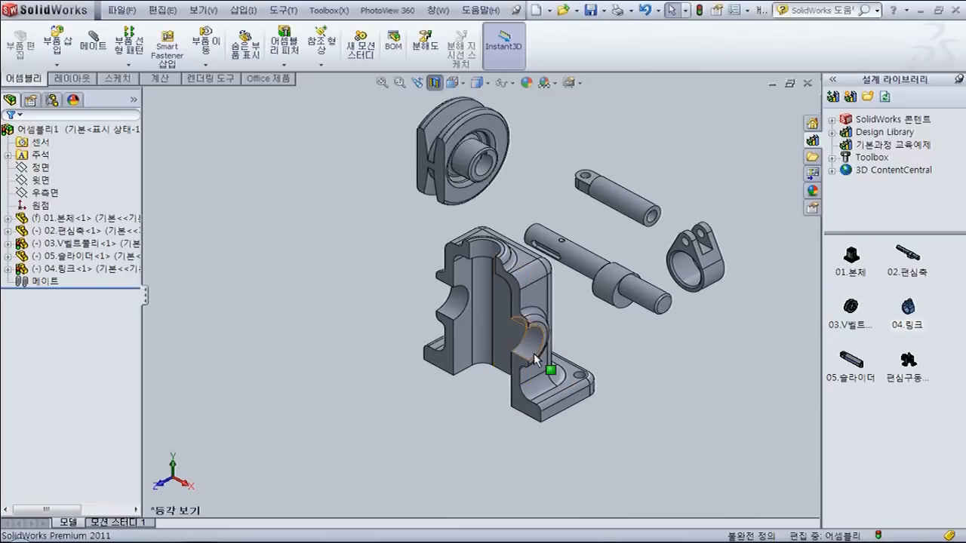
{"action": "scroll", "coordinate": [533, 359], "scroll_direction": "down", "scroll_amount": 1}
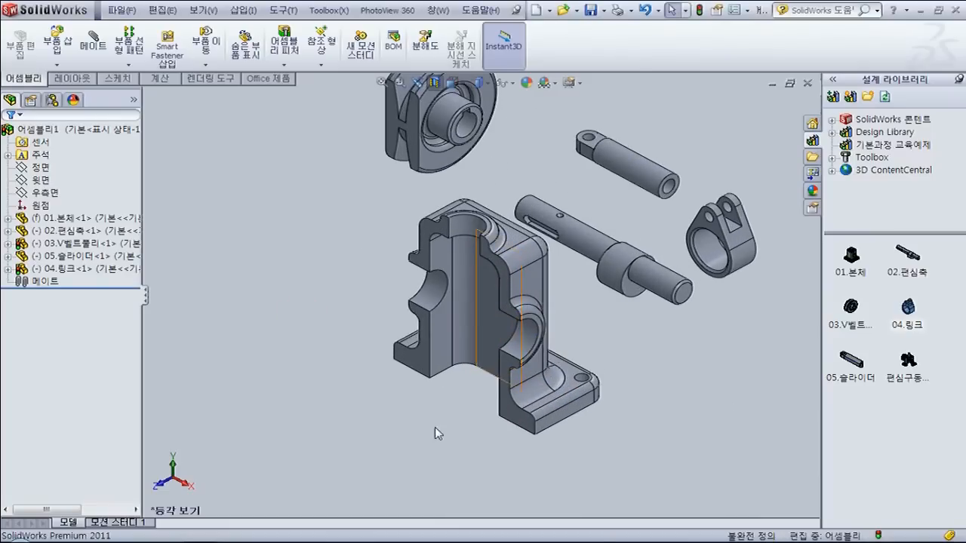
Move the eccentric shaft in front of the sectioned body, near its side bores
{"action": "left_click_drag", "start_coordinate": [553, 228], "coordinate": [364, 312]}
{"action": "left_click", "coordinate": [362, 355]}
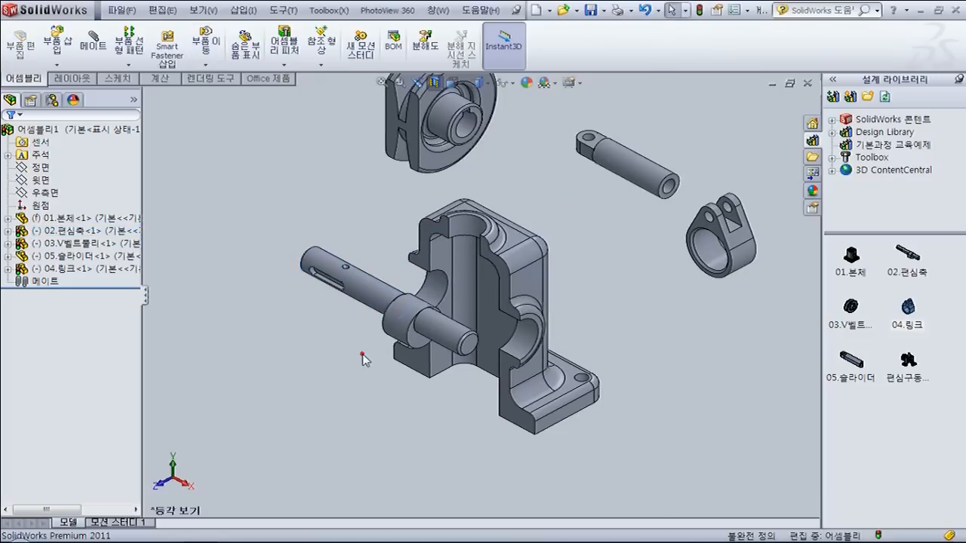
{"action": "scroll", "coordinate": [412, 313], "scroll_direction": "down", "scroll_amount": 3}
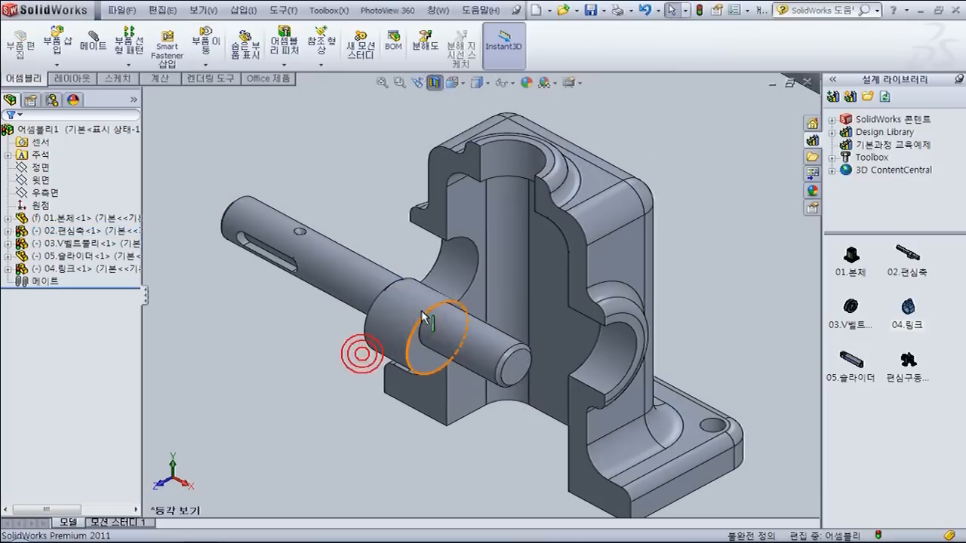
Mate the eccentric shaft's long cylindrical face concentric with the body's side bore and slide the shaft along its axis
{"action": "left_click", "coordinate": [87, 44]}
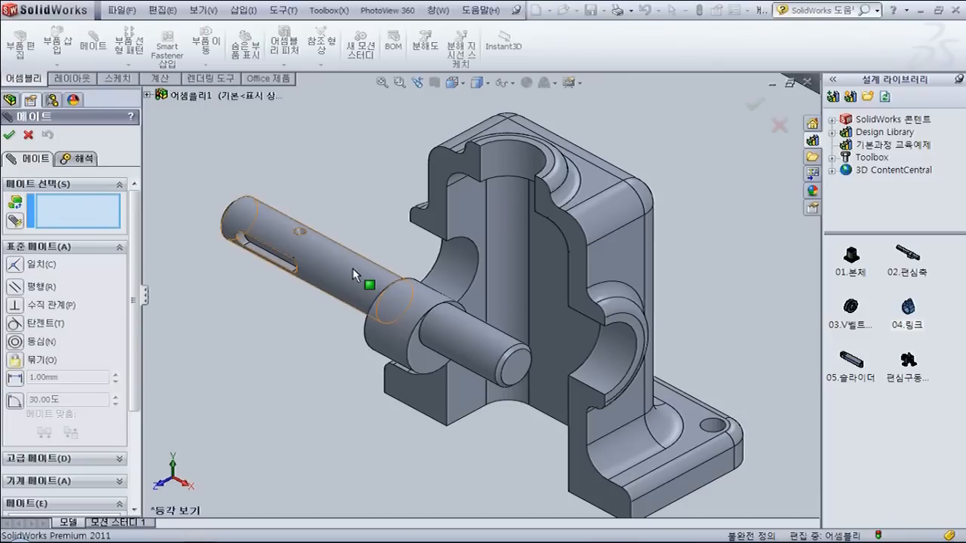
{"action": "left_click", "coordinate": [353, 268]}
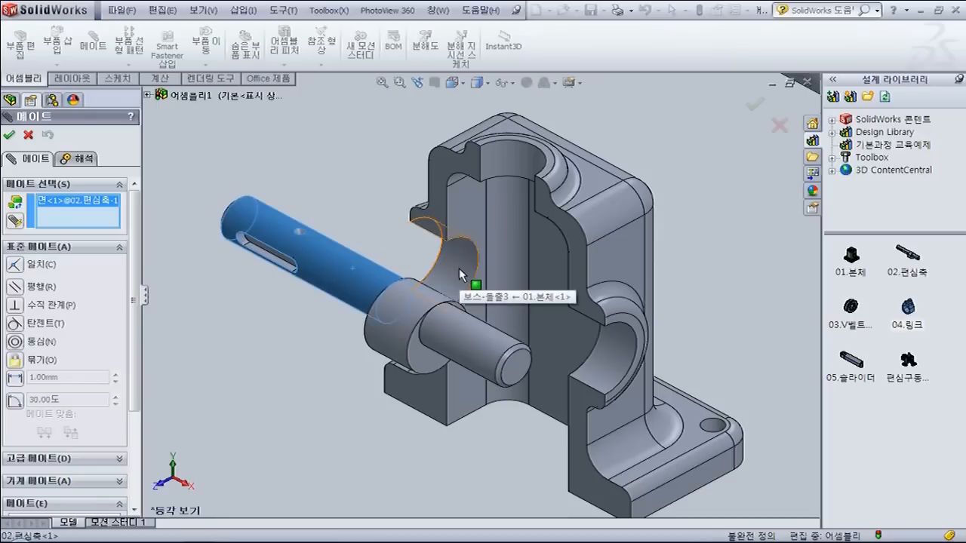
{"action": "left_click", "coordinate": [458, 268]}
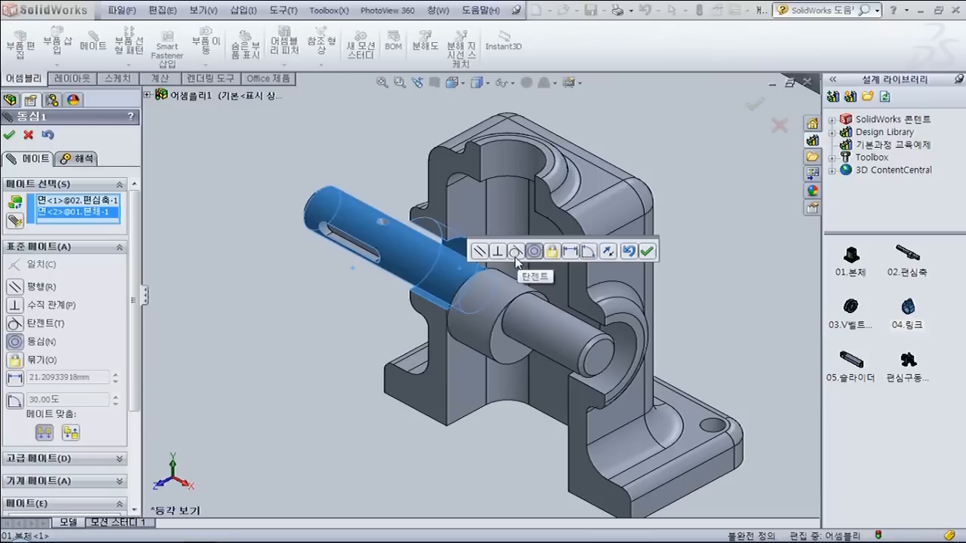
{"action": "left_click", "coordinate": [647, 252]}
{"action": "middle_click_drag", "start_coordinate": [611, 300], "coordinate": [565, 339]}
{"action": "left_click_drag", "start_coordinate": [570, 341], "coordinate": [612, 349]}
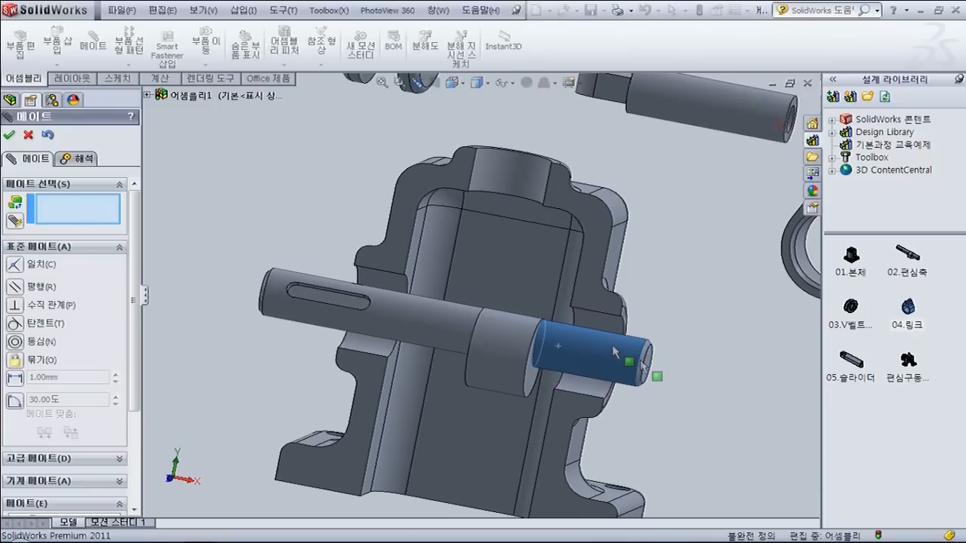
Mate the link's large bore concentric with the eccentric shaft's larger offset cylinder
{"action": "scroll", "coordinate": [701, 391], "scroll_direction": "up", "scroll_amount": 5}
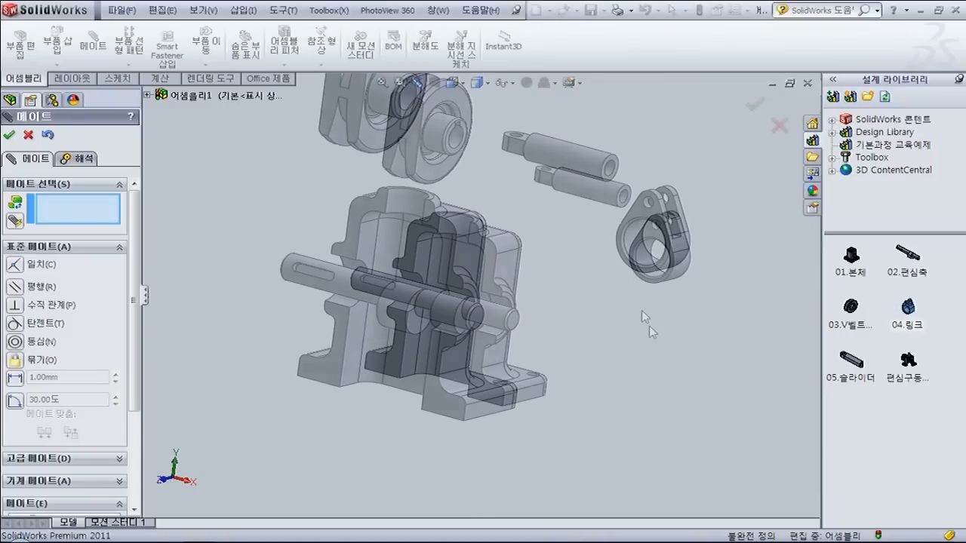
{"action": "scroll", "coordinate": [620, 271], "scroll_direction": "down", "scroll_amount": 2}
{"action": "left_click_drag", "start_coordinate": [632, 255], "coordinate": [517, 320]}
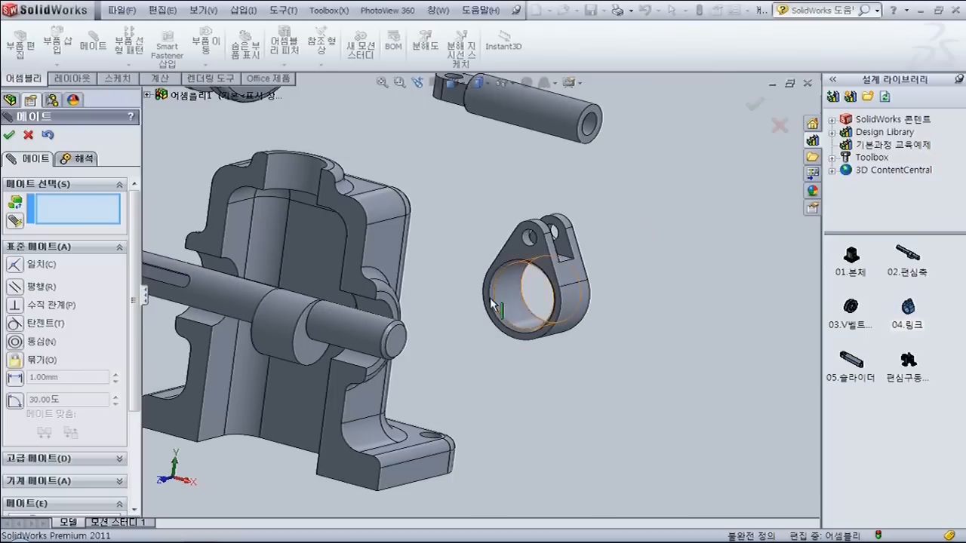
{"action": "left_click", "coordinate": [505, 294]}
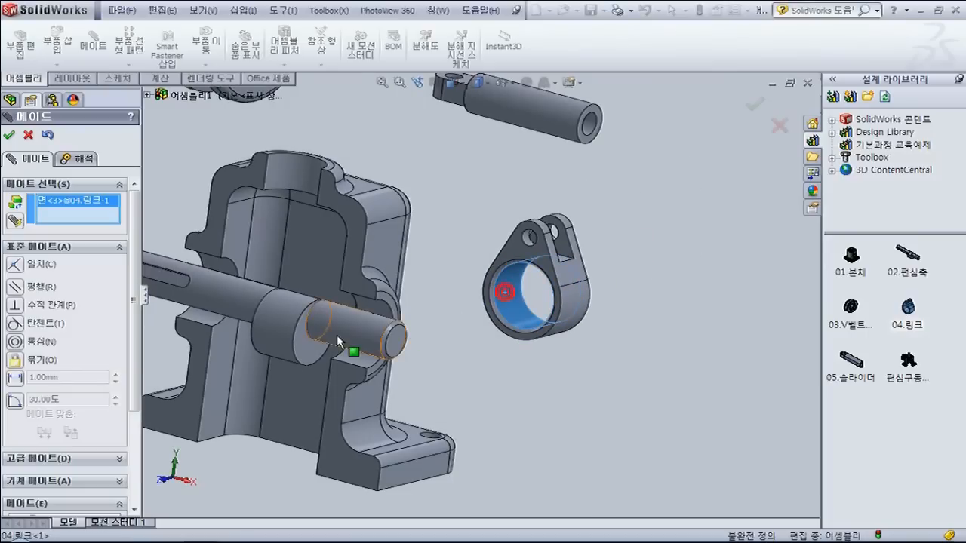
{"action": "left_click", "coordinate": [273, 337]}
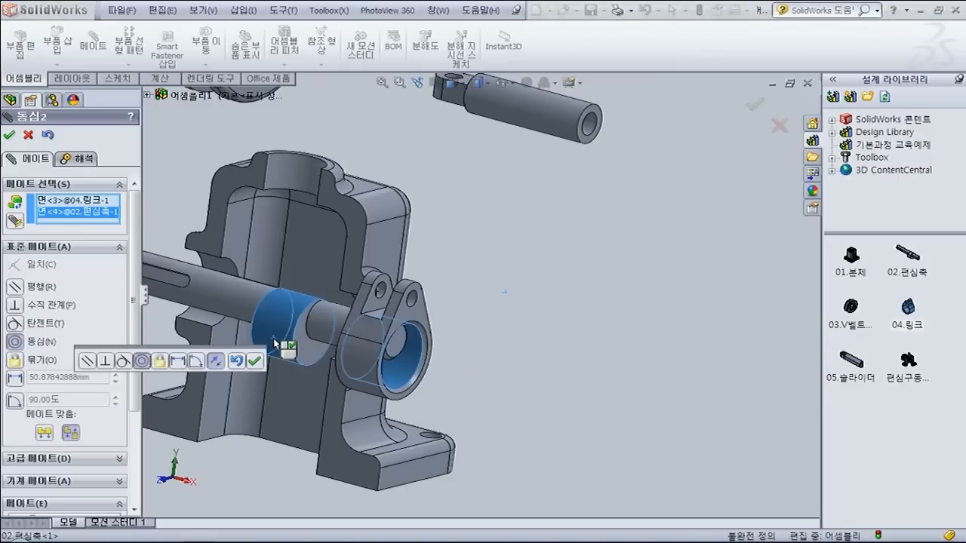
{"action": "left_click", "coordinate": [254, 361]}
Slide the link onto the shaft's eccentric cylinder and mate the cylinder's end face coincident with the link's side face
{"action": "scroll", "coordinate": [254, 361], "scroll_direction": "down", "scroll_amount": 3}
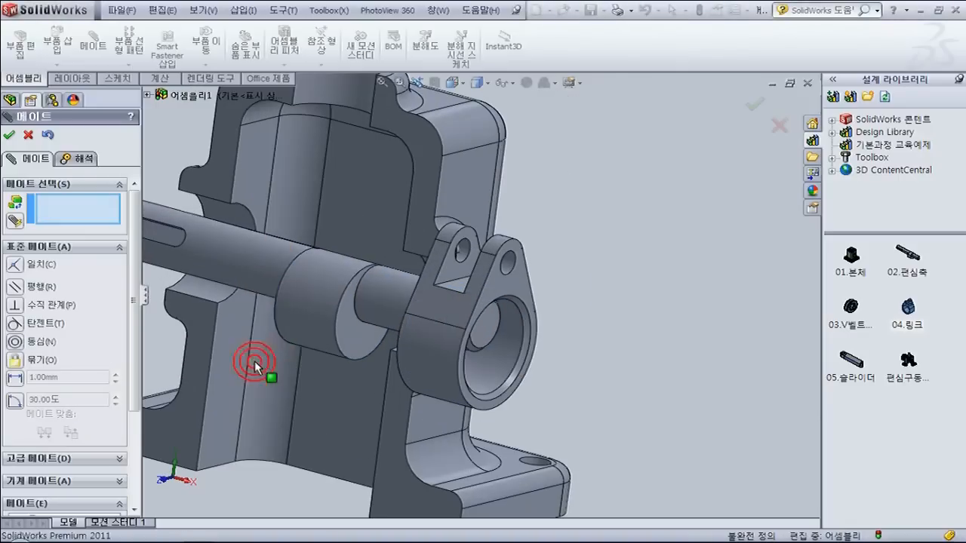
{"action": "left_click", "coordinate": [411, 310]}
{"action": "left_click_drag", "start_coordinate": [411, 309], "coordinate": [337, 315]}
{"action": "left_click", "coordinate": [336, 314]}
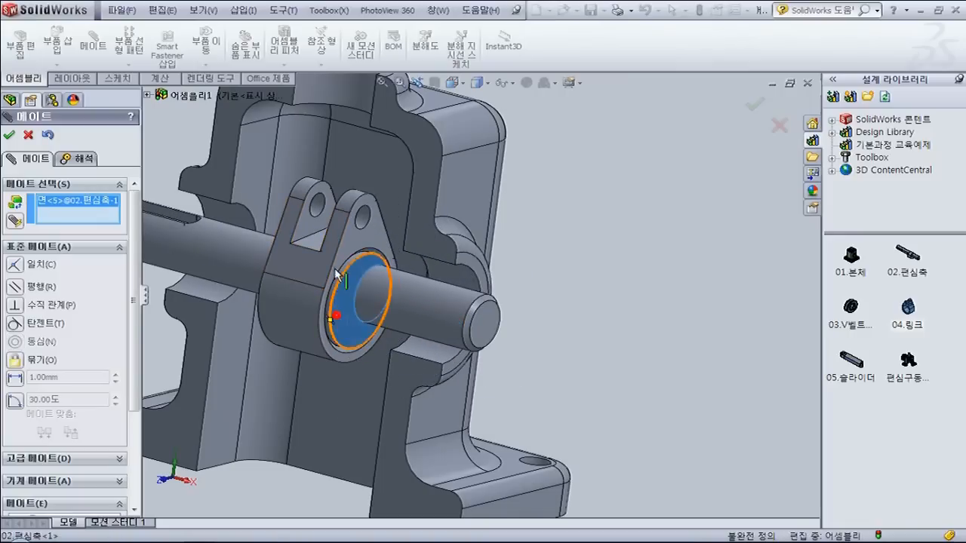
{"action": "left_click", "coordinate": [348, 248]}
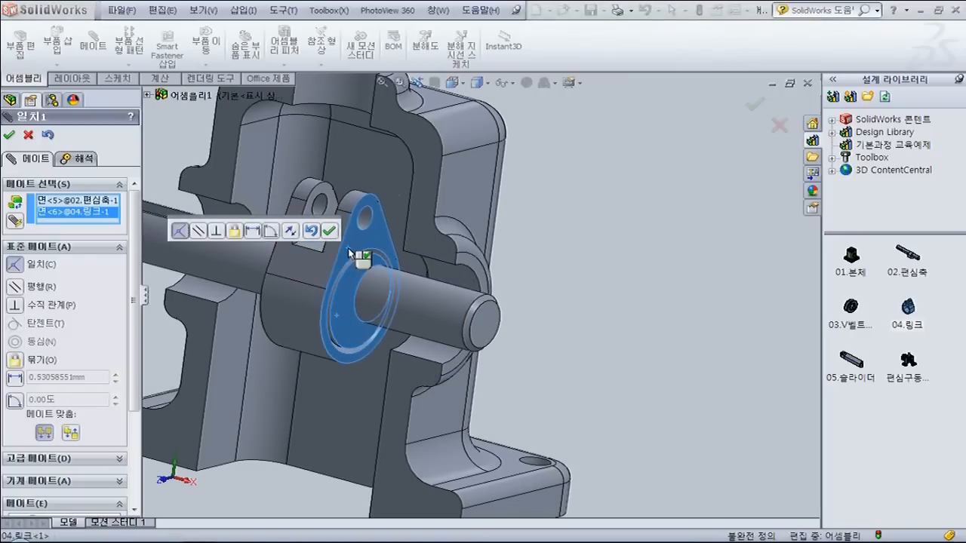
{"action": "left_click", "coordinate": [329, 236]}
Mate the slider's tongue hole concentric with the link's fork hole and position the tongue between the fork arms
{"action": "scroll", "coordinate": [330, 246], "scroll_direction": "up", "scroll_amount": 3}
{"action": "middle_click_drag", "start_coordinate": [334, 268], "coordinate": [381, 266]}
{"action": "scroll", "coordinate": [392, 253], "scroll_direction": "down", "scroll_amount": 2}
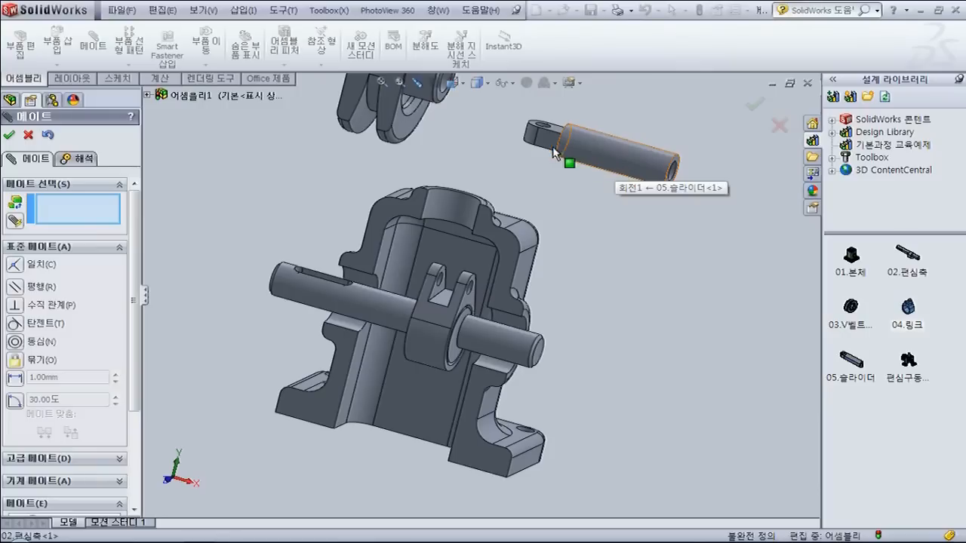
{"action": "scroll", "coordinate": [550, 158], "scroll_direction": "down", "scroll_amount": 3}
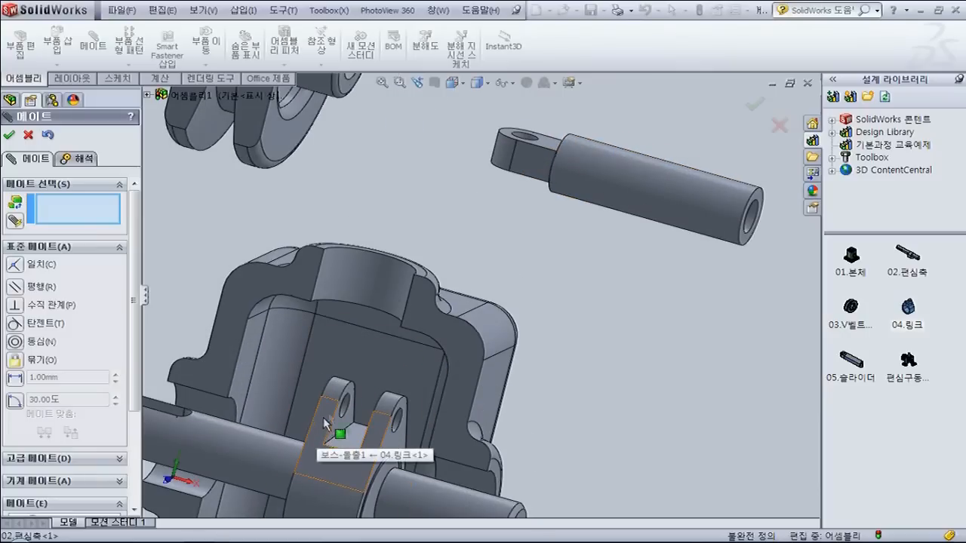
{"action": "scroll", "coordinate": [524, 171], "scroll_direction": "down", "scroll_amount": 3}
{"action": "middle_click_drag", "start_coordinate": [523, 173], "coordinate": [449, 320], "text": "ctrl"}
{"action": "left_click_drag", "start_coordinate": [446, 314], "coordinate": [444, 321]}
{"action": "left_click", "coordinate": [445, 286]}
{"action": "middle_click_drag", "start_coordinate": [444, 286], "coordinate": [404, 408]}
{"action": "scroll", "coordinate": [404, 408], "scroll_direction": "down", "scroll_amount": 4}
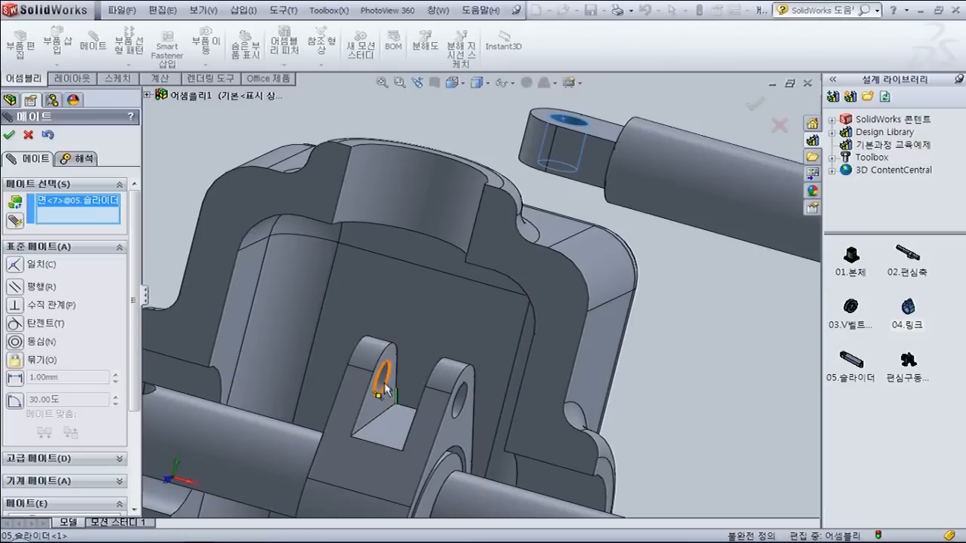
{"action": "left_click", "coordinate": [381, 380]}
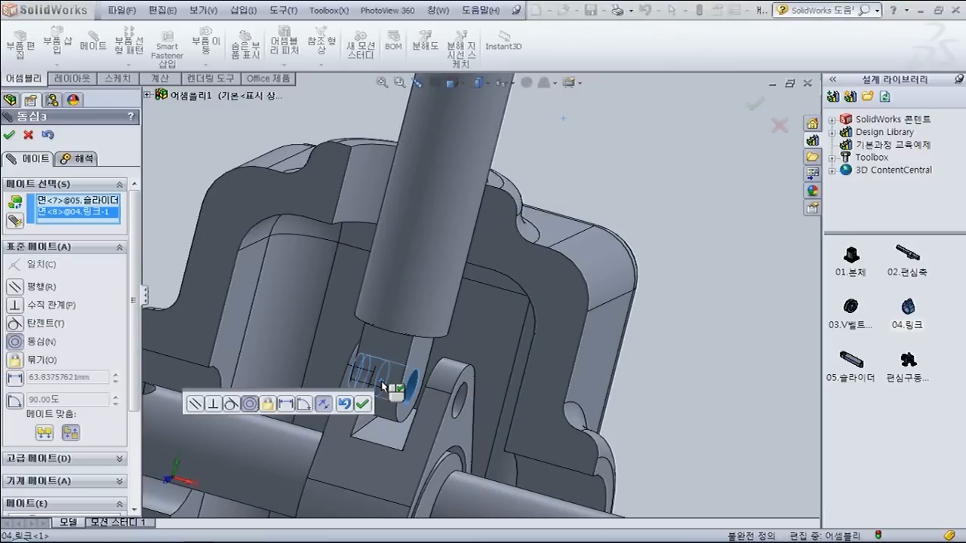
{"action": "left_click", "coordinate": [365, 407]}
{"action": "left_click_drag", "start_coordinate": [366, 403], "coordinate": [387, 397]}
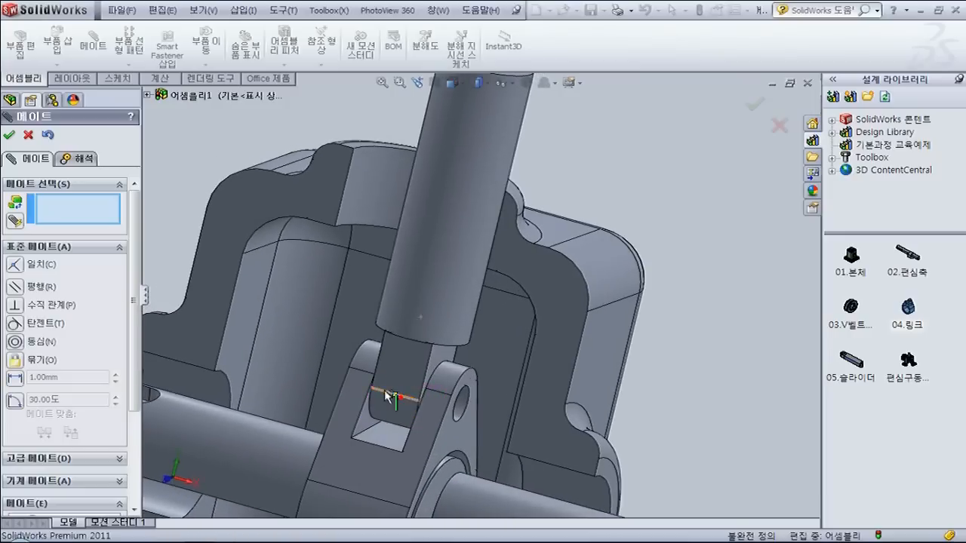
Apply a 0.5 mm distance mate between the slider tongue's side face and the adjacent inner face of the link's fork
{"action": "middle_click_drag", "start_coordinate": [387, 397], "coordinate": [363, 378]}
{"action": "left_click", "coordinate": [424, 358]}
{"action": "middle_click_drag", "start_coordinate": [446, 393], "coordinate": [396, 415]}
{"action": "left_click", "coordinate": [399, 415]}
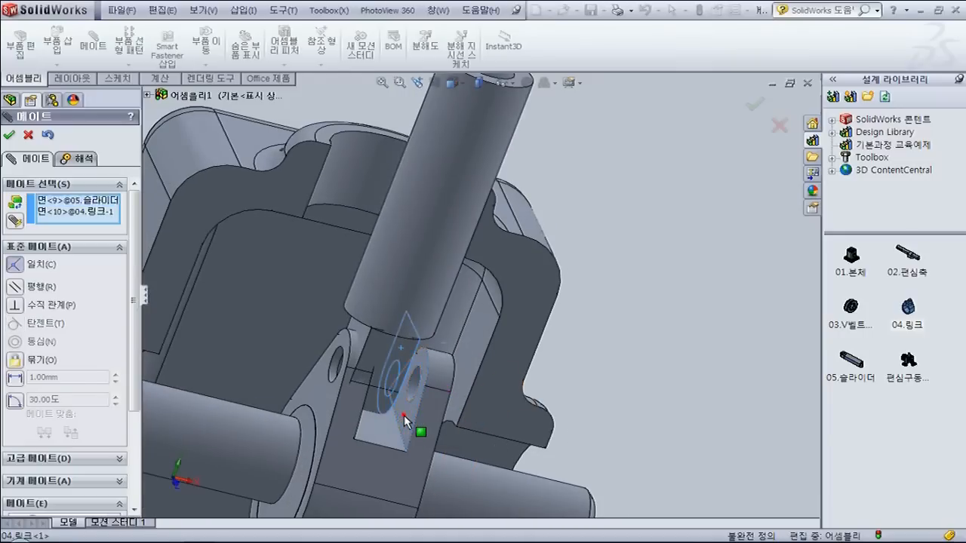
{"action": "middle_click_drag", "start_coordinate": [404, 415], "coordinate": [394, 373]}
{"action": "scroll", "coordinate": [389, 383], "scroll_direction": "down", "scroll_amount": 3}
{"action": "scroll", "coordinate": [395, 375], "scroll_direction": "down", "scroll_amount": 2}
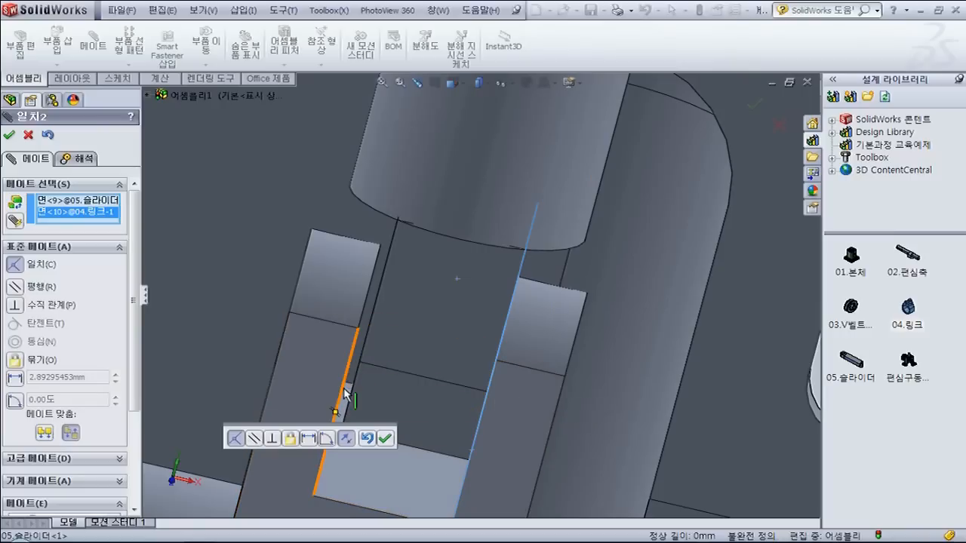
{"action": "left_click", "coordinate": [308, 439]}
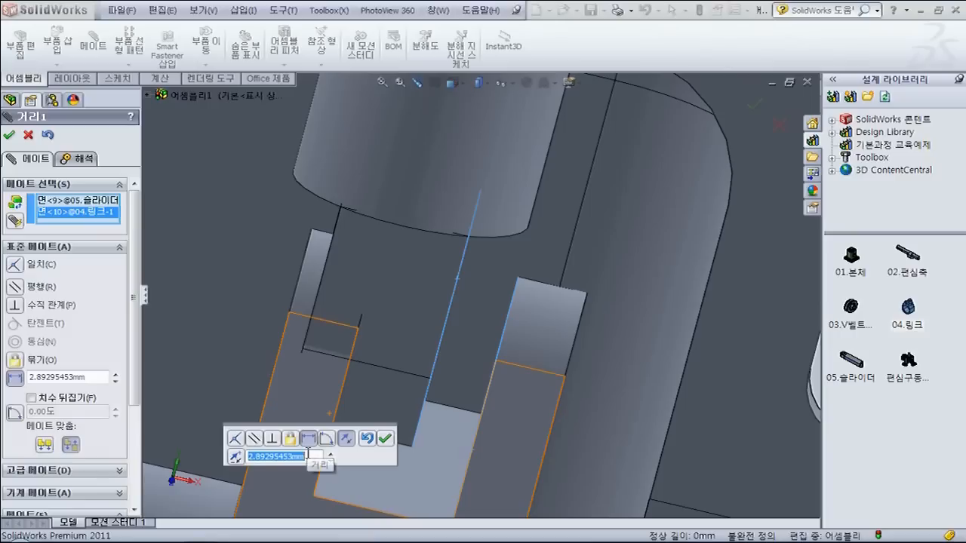
{"action": "type", "text": "이"}
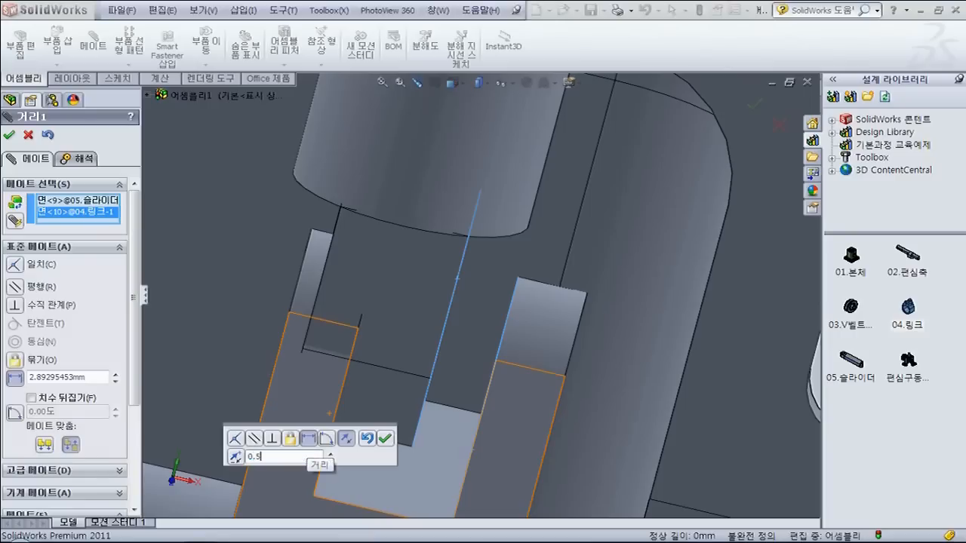
{"action": "key", "text": "Return"}
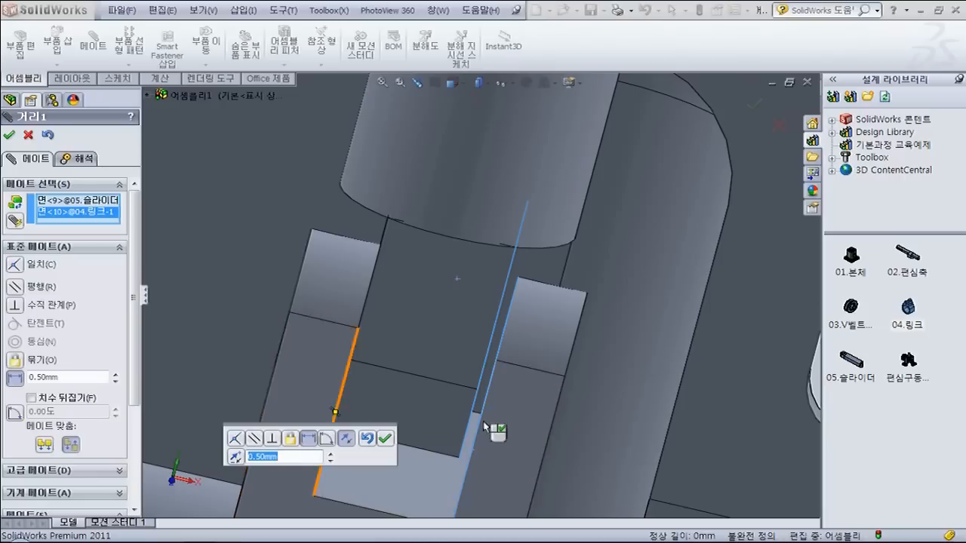
Set the slider-to-link distance to 0.50mm/2 and finish the mate
{"action": "left_click", "coordinate": [282, 456]}
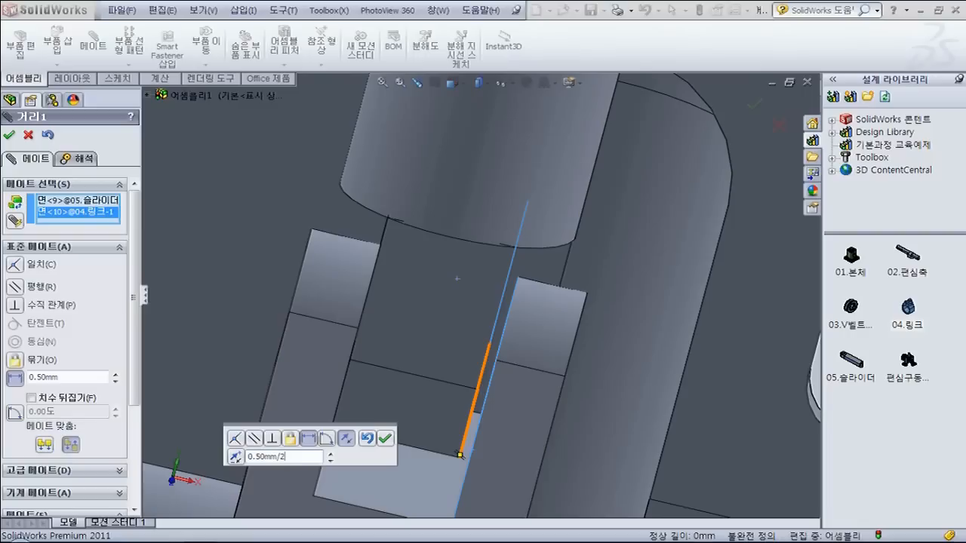
{"action": "key", "text": "Return"}
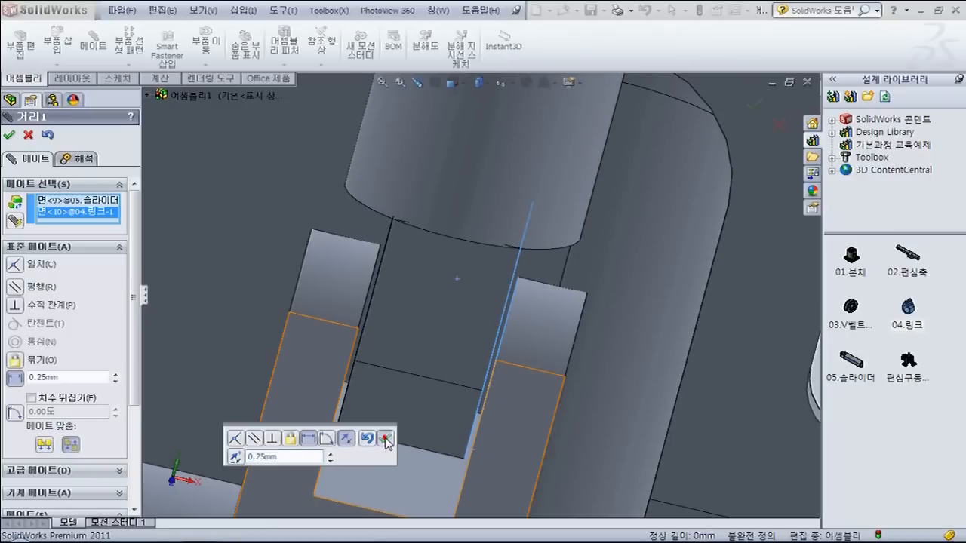
{"action": "left_click", "coordinate": [384, 440]}
{"action": "key", "text": "Escape"}
Mate the slider's cylindrical face concentric with the body's upper vertical bore
{"action": "scroll", "coordinate": [475, 419], "scroll_direction": "up", "scroll_amount": 5}
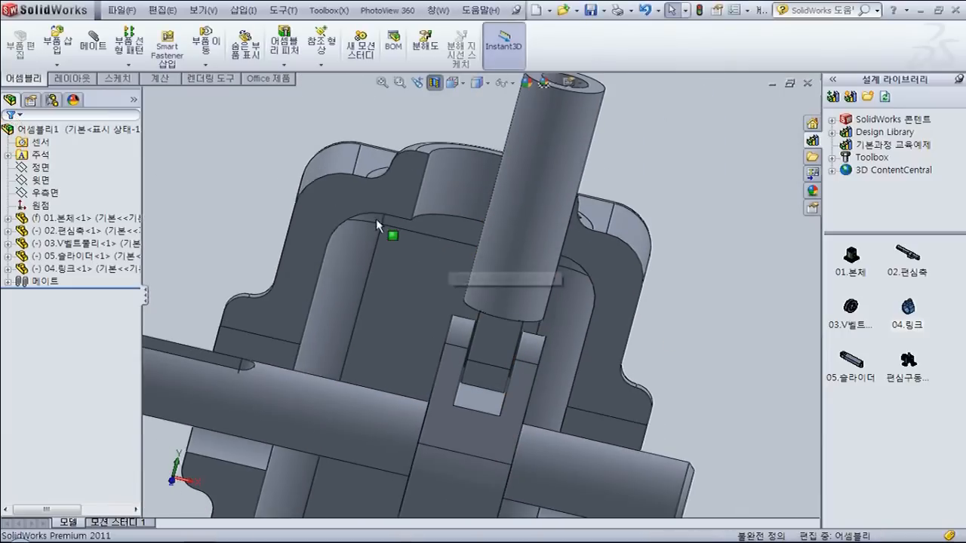
{"action": "left_click", "coordinate": [92, 32]}
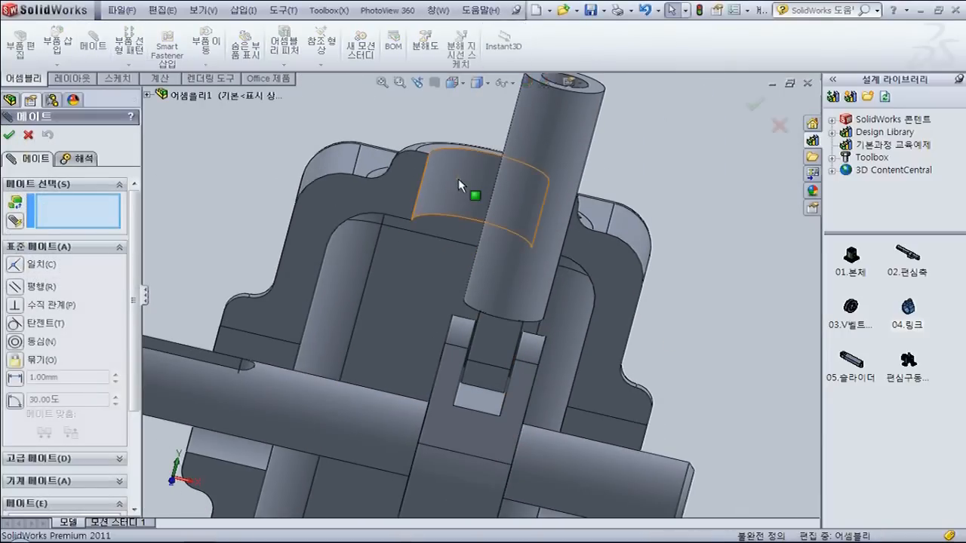
{"action": "left_click", "coordinate": [458, 178]}
{"action": "left_click", "coordinate": [514, 178]}
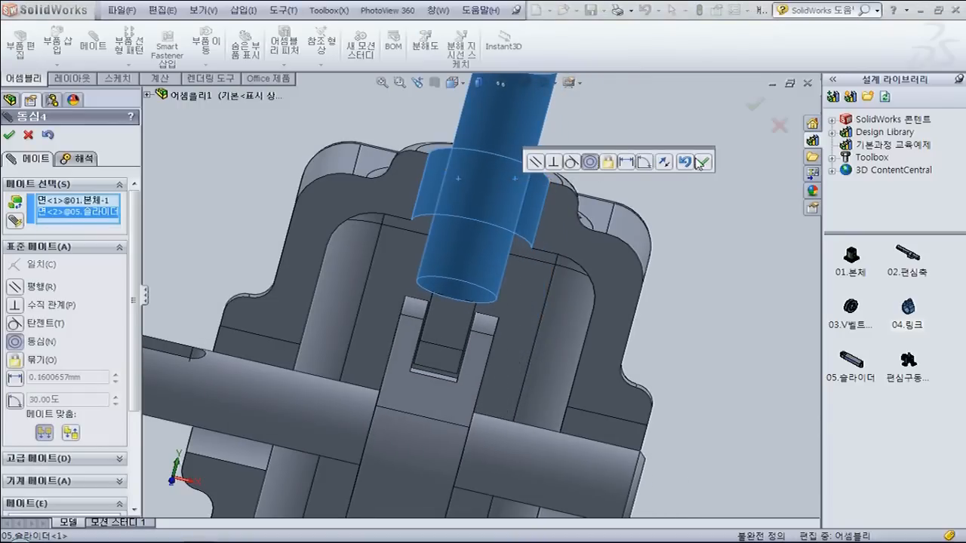
{"action": "left_click", "coordinate": [704, 165]}
{"action": "scroll", "coordinate": [619, 373], "scroll_direction": "up", "scroll_amount": 4}
{"action": "middle_click_drag", "start_coordinate": [619, 373], "coordinate": [568, 362]}
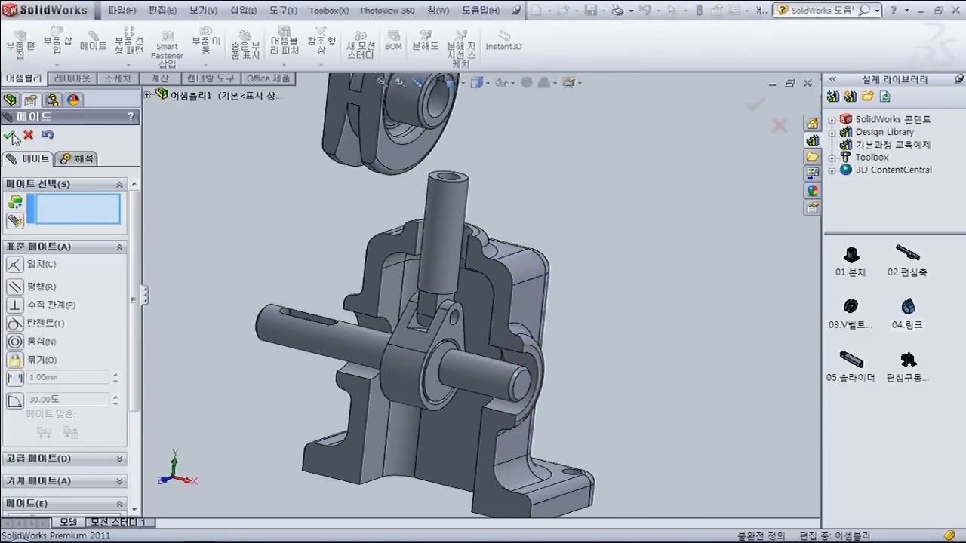
{"action": "left_click", "coordinate": [11, 135]}
Rotate the eccentric shaft and move the slider to check the mechanism's motion
{"action": "left_click", "coordinate": [268, 304]}
{"action": "left_click_drag", "start_coordinate": [266, 301], "coordinate": [298, 314]}
{"action": "mouse_move", "coordinate": [457, 237]}
{"action": "left_mouse_down"}
{"action": "mouse_move", "coordinate": [455, 273]}
{"action": "mouse_move", "coordinate": [444, 279]}
{"action": "mouse_move", "coordinate": [438, 229]}
{"action": "mouse_move", "coordinate": [439, 239]}
{"action": "left_mouse_up"}
{"action": "scroll", "coordinate": [200, 207], "scroll_direction": "up", "scroll_amount": 1}
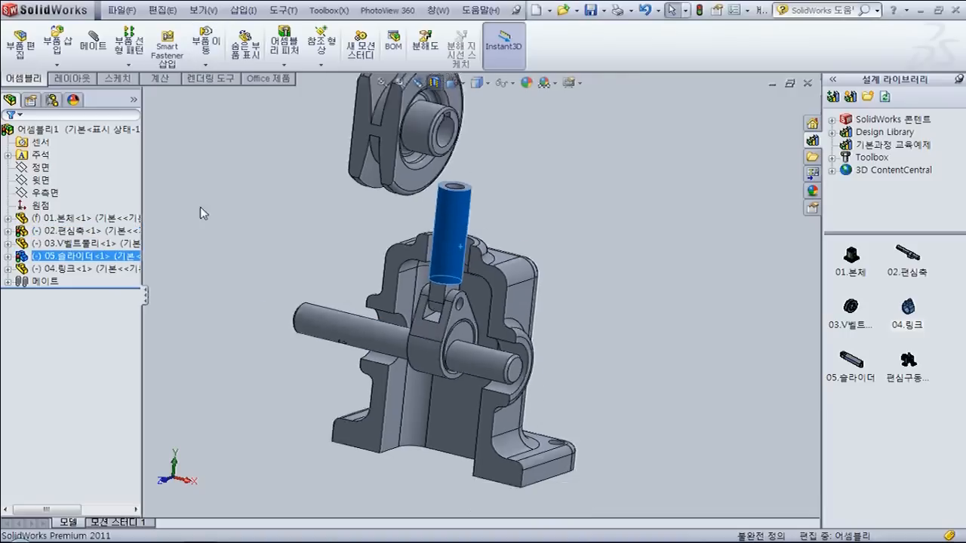
{"action": "scroll", "coordinate": [200, 207], "scroll_direction": "up", "scroll_amount": 2}
{"action": "left_click", "coordinate": [293, 224]}
Move the V-belt pulley beside the eccentric shaft's keyway end and mate its bore concentric with the shaft
{"action": "scroll", "coordinate": [293, 224], "scroll_direction": "down", "scroll_amount": 3}
{"action": "left_click_drag", "start_coordinate": [477, 184], "coordinate": [326, 434]}
{"action": "scroll", "coordinate": [472, 302], "scroll_direction": "down", "scroll_amount": 3}
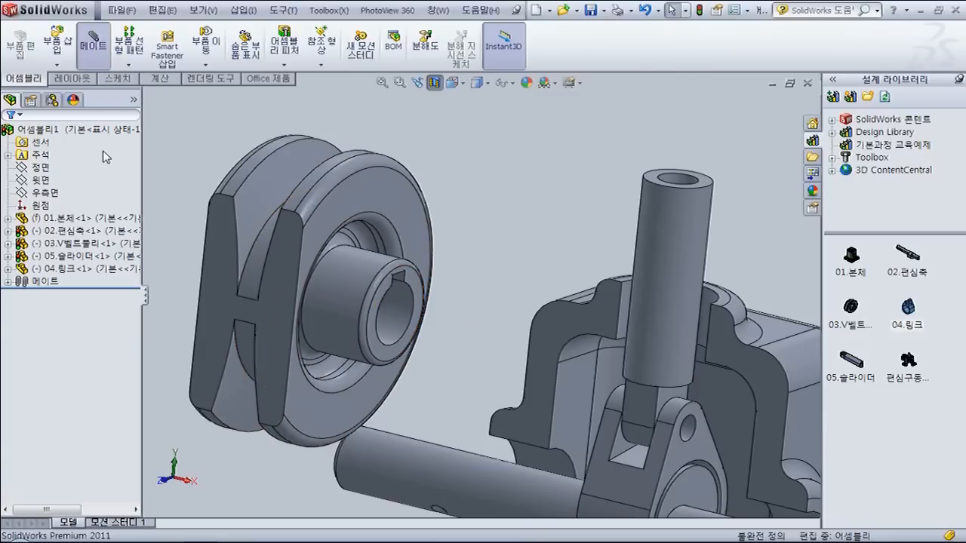
{"action": "scroll", "coordinate": [386, 323], "scroll_direction": "down", "scroll_amount": 3}
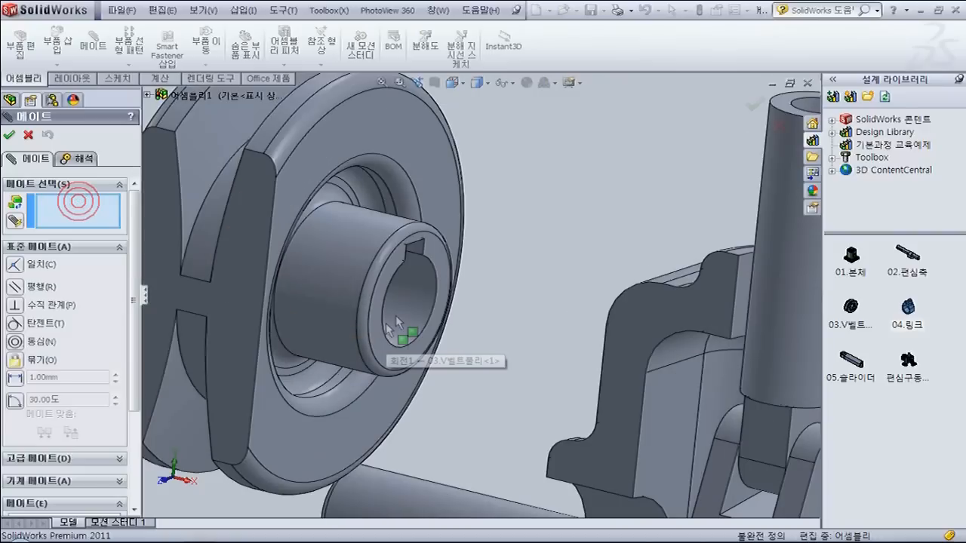
{"action": "left_click", "coordinate": [413, 311]}
{"action": "scroll", "coordinate": [414, 311], "scroll_direction": "up", "scroll_amount": 5}
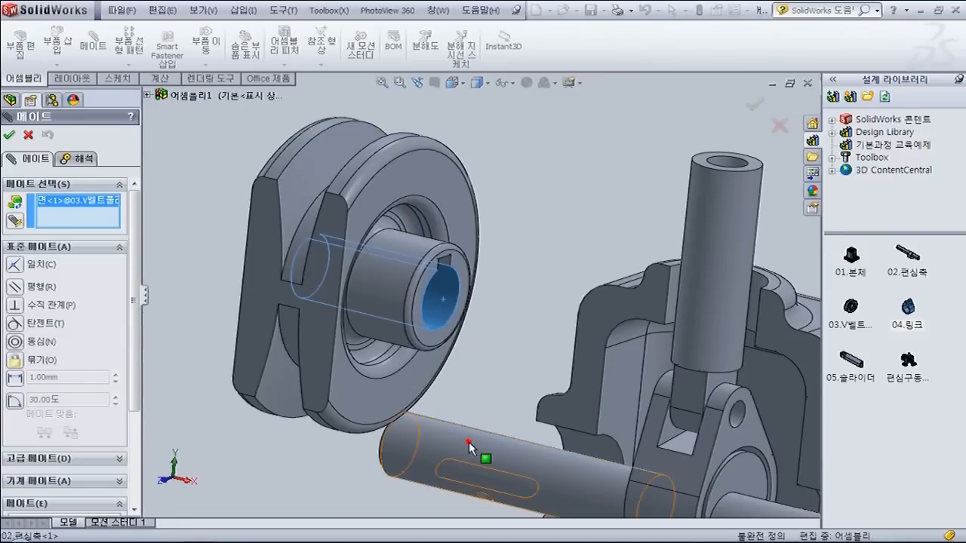
{"action": "left_click", "coordinate": [469, 441]}
{"action": "key", "text": "Return"}
Mate the eccentric shaft's keyway-side end face coincident with the pulley hub's outer end face
{"action": "middle_click_drag", "start_coordinate": [458, 448], "coordinate": [355, 445]}
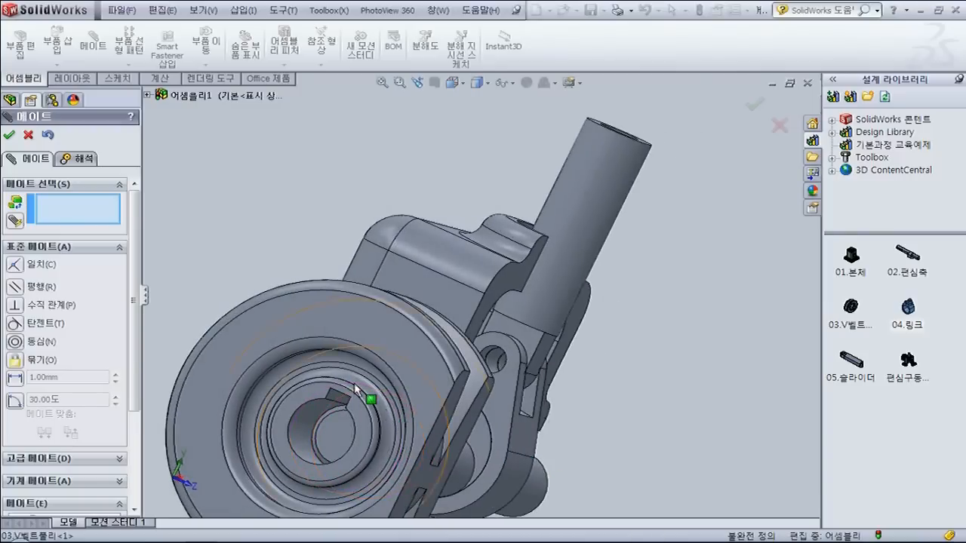
{"action": "scroll", "coordinate": [349, 446], "scroll_direction": "down", "scroll_amount": 5}
{"action": "left_click", "coordinate": [350, 446]}
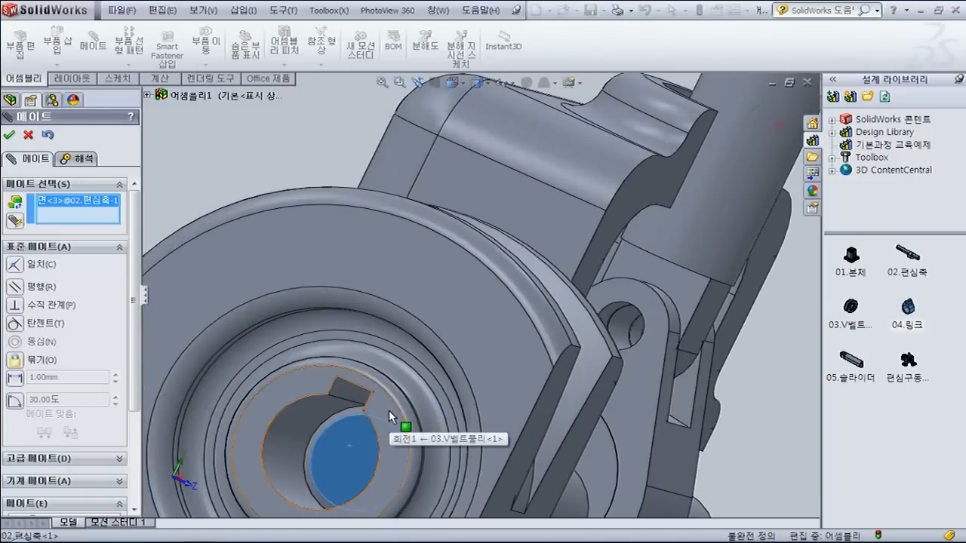
{"action": "left_click", "coordinate": [389, 409]}
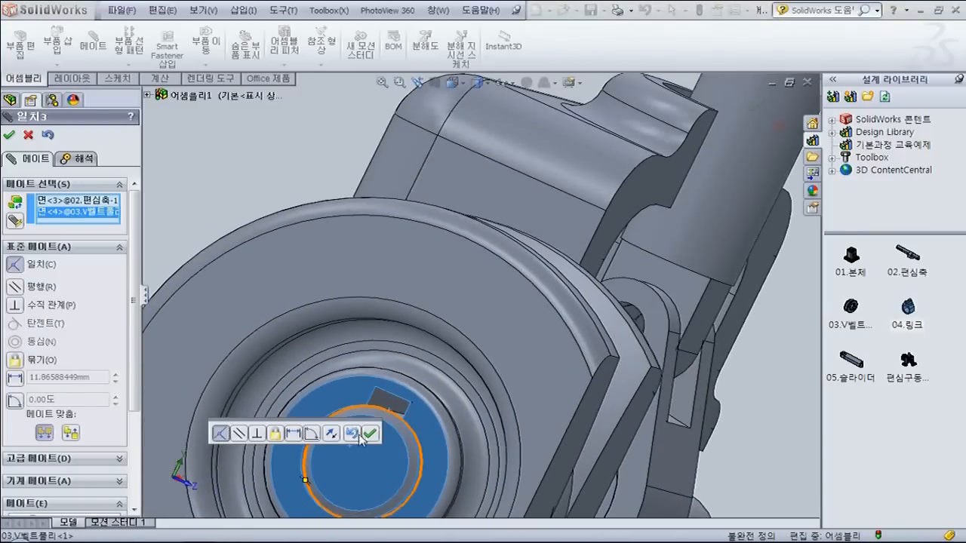
{"action": "left_click", "coordinate": [369, 434]}
Finish mating and rotate the eccentric shaft to bring its keyway near the keyway in the pulley's bore
{"action": "scroll", "coordinate": [366, 380], "scroll_direction": "up", "scroll_amount": 3}
{"action": "middle_click_drag", "start_coordinate": [366, 379], "coordinate": [451, 380]}
{"action": "scroll", "coordinate": [286, 388], "scroll_direction": "up", "scroll_amount": 2}
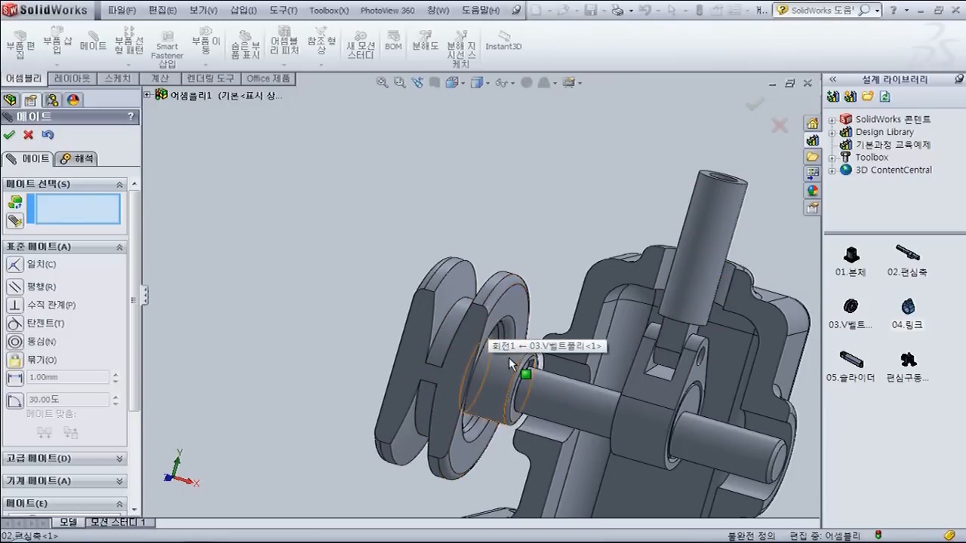
{"action": "scroll", "coordinate": [509, 357], "scroll_direction": "down", "scroll_amount": 5}
{"action": "middle_click_drag", "start_coordinate": [485, 368], "coordinate": [546, 391]}
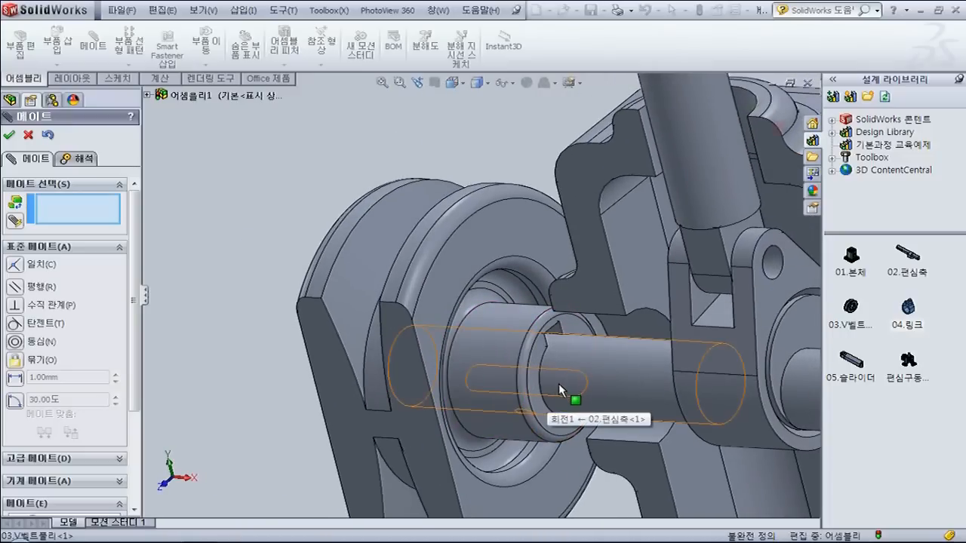
{"action": "left_click", "coordinate": [9, 135]}
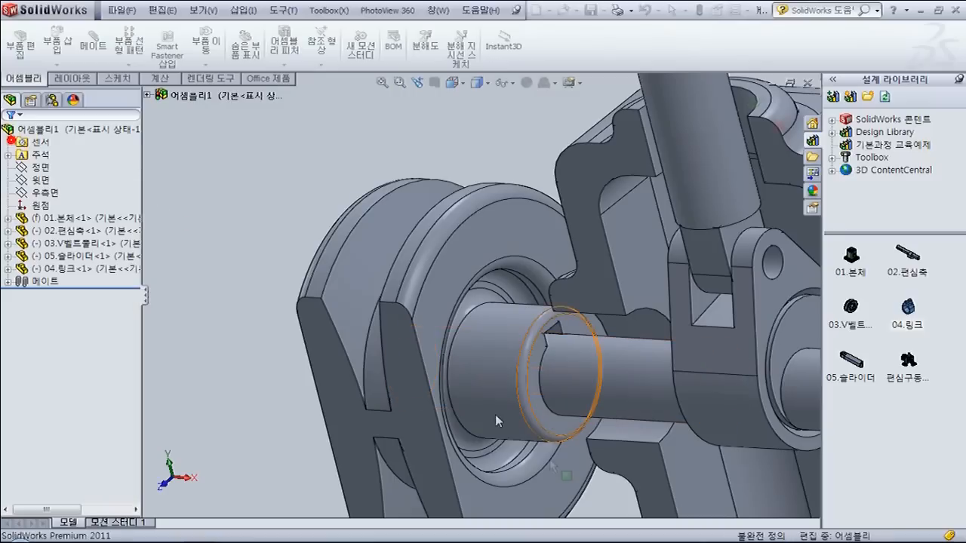
{"action": "left_click_drag", "start_coordinate": [542, 435], "coordinate": [568, 337]}
{"action": "scroll", "coordinate": [566, 337], "scroll_direction": "down", "scroll_amount": 3}
{"action": "scroll", "coordinate": [547, 325], "scroll_direction": "up", "scroll_amount": 3}
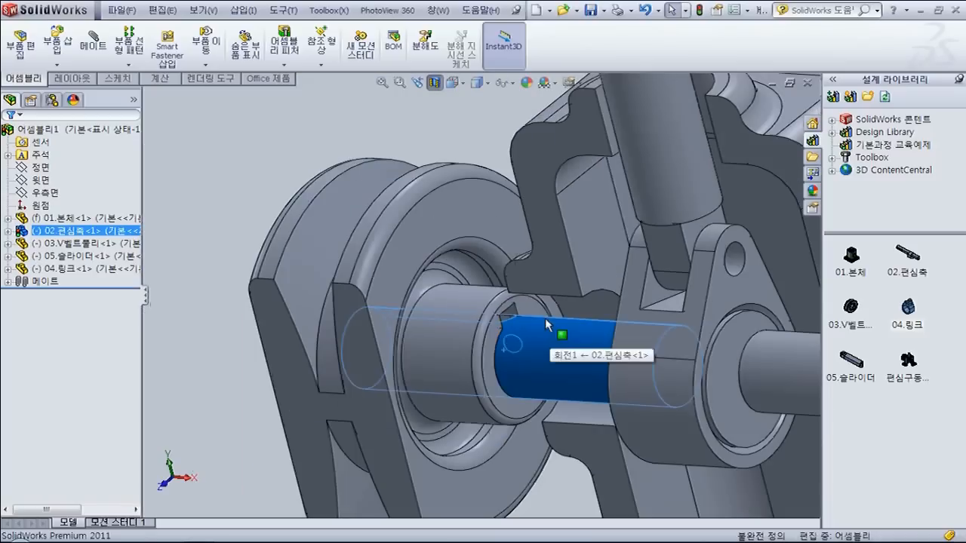
{"action": "scroll", "coordinate": [522, 329], "scroll_direction": "down", "scroll_amount": 2}
{"action": "mouse_move", "coordinate": [522, 326]}
{"action": "left_mouse_down"}
{"action": "mouse_move", "coordinate": [521, 346]}
{"action": "mouse_move", "coordinate": [522, 325]}
{"action": "mouse_move", "coordinate": [514, 334]}
{"action": "left_mouse_up"}
{"action": "scroll", "coordinate": [515, 341], "scroll_direction": "up", "scroll_amount": 3}
{"action": "scroll", "coordinate": [496, 297], "scroll_direction": "down", "scroll_amount": 2}
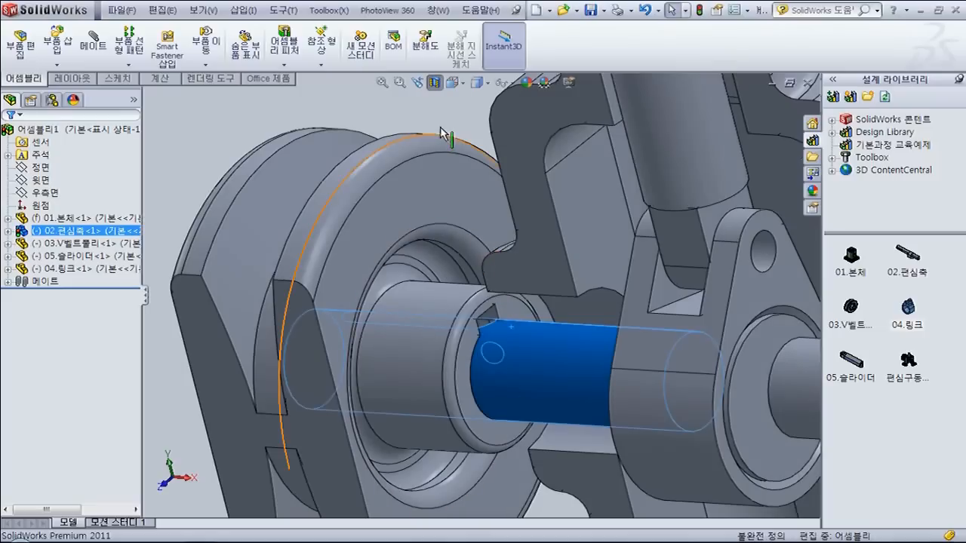
{"action": "left_click", "coordinate": [440, 118]}
Mate the side face of the eccentric shaft's keyway coincident with the matching keyway face in the V-belt pulley's bore
{"action": "left_click", "coordinate": [94, 42]}
{"action": "scroll", "coordinate": [496, 340], "scroll_direction": "down", "scroll_amount": 6}
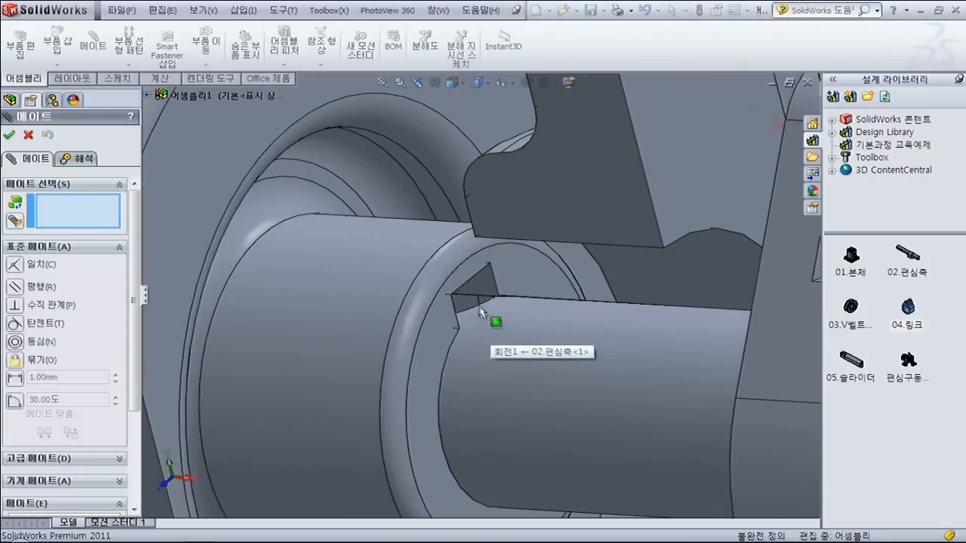
{"action": "scroll", "coordinate": [465, 300], "scroll_direction": "down", "scroll_amount": 2}
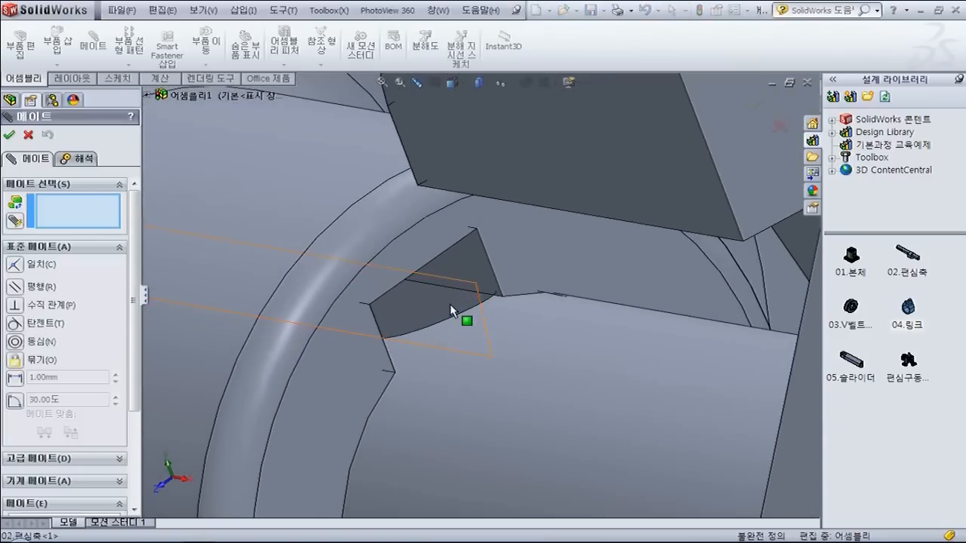
{"action": "left_click", "coordinate": [448, 304]}
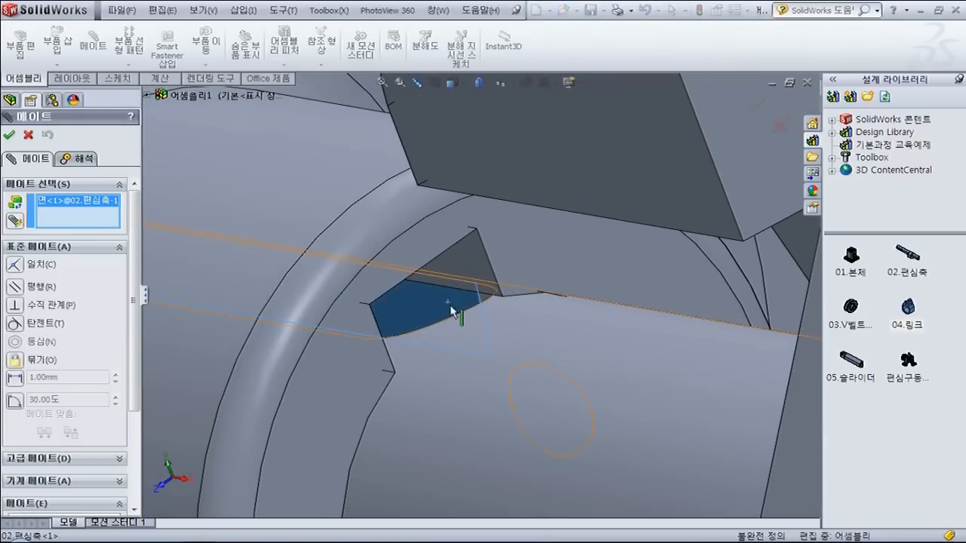
{"action": "left_click", "coordinate": [466, 265]}
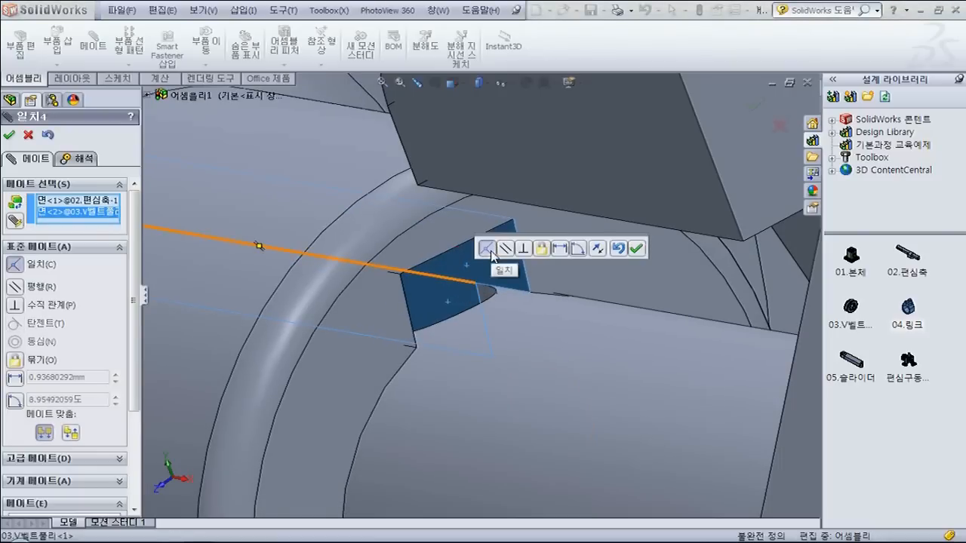
{"action": "left_click", "coordinate": [638, 248]}
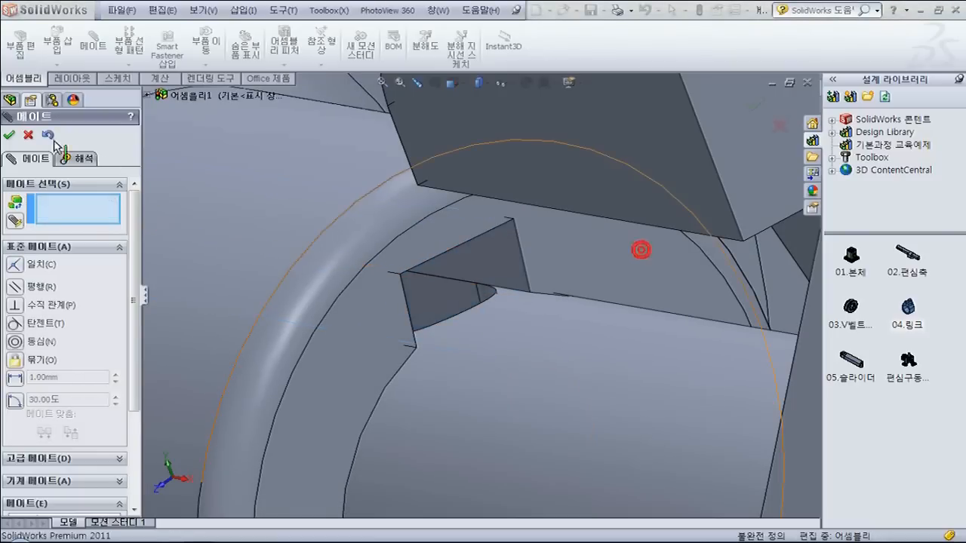
{"action": "left_click", "coordinate": [10, 136]}
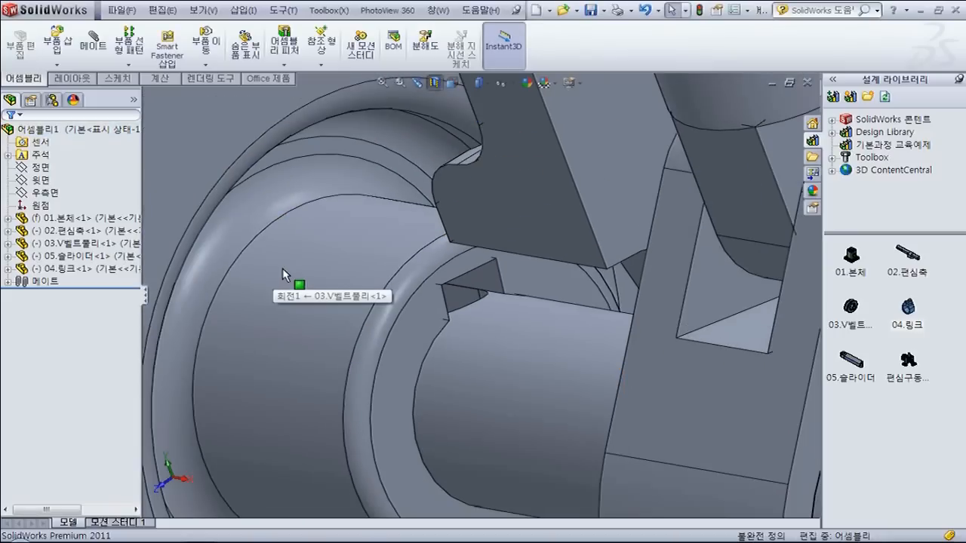
Turn off the section view in isometric orientation and rotate the V-belt pulley to check its motion
{"action": "key", "text": "ctrl+7"}
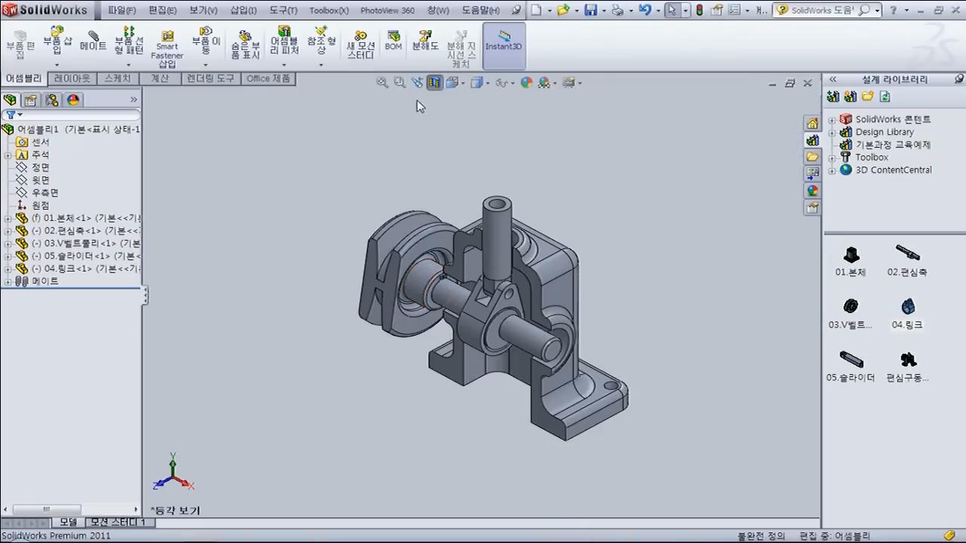
{"action": "left_click", "coordinate": [433, 83]}
{"action": "left_click", "coordinate": [436, 240]}
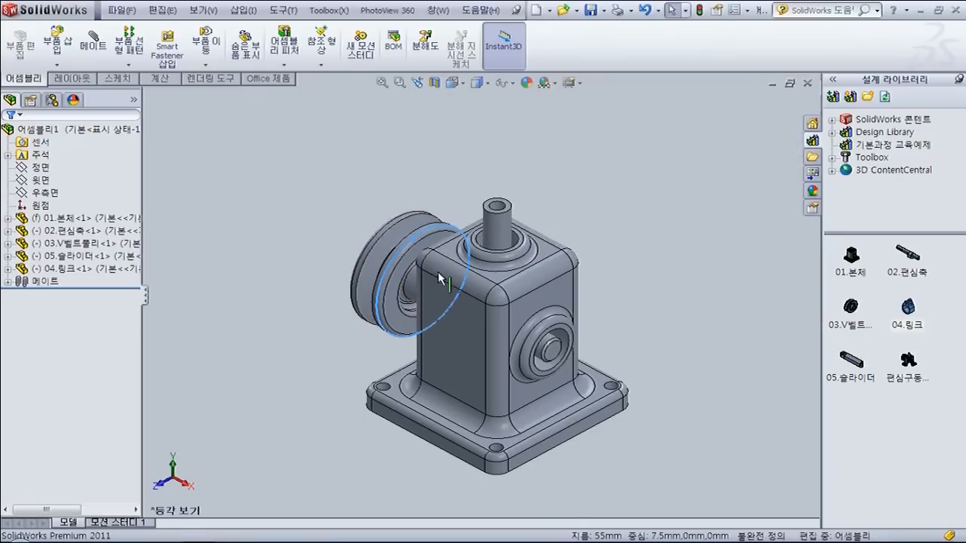
{"action": "left_click_drag", "start_coordinate": [372, 277], "coordinate": [437, 259]}
Section the assembly at the Front Plane to examine the mated parts inside, and restore the unsectioned isometric view
{"action": "left_click", "coordinate": [436, 83]}
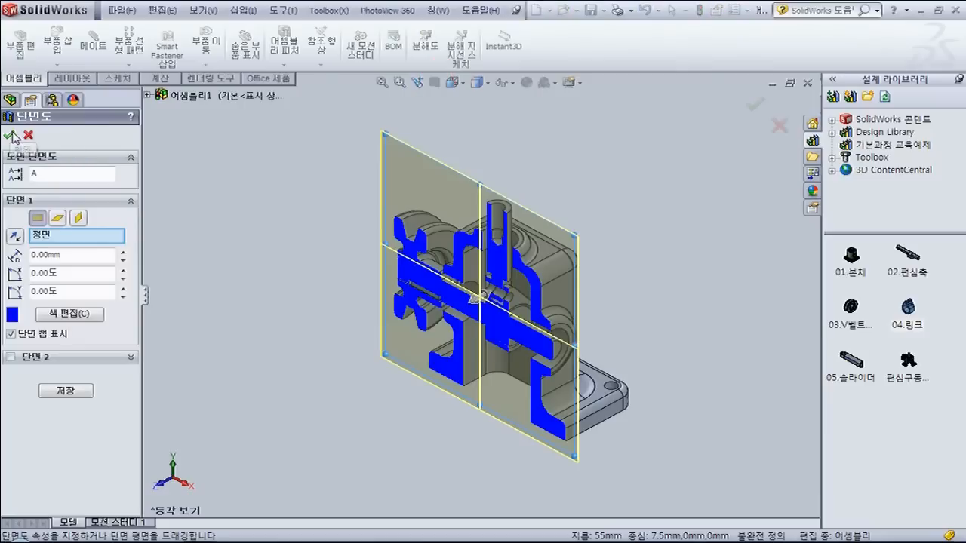
{"action": "left_click", "coordinate": [11, 135]}
{"action": "scroll", "coordinate": [486, 304], "scroll_direction": "down", "scroll_amount": 5}
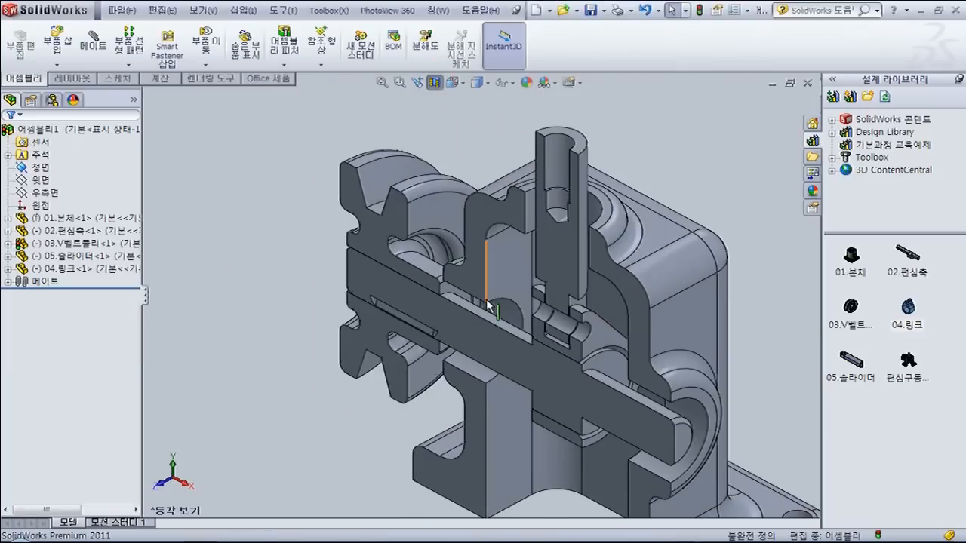
{"action": "scroll", "coordinate": [487, 304], "scroll_direction": "down", "scroll_amount": 5}
{"action": "middle_click_drag", "start_coordinate": [528, 240], "coordinate": [501, 273]}
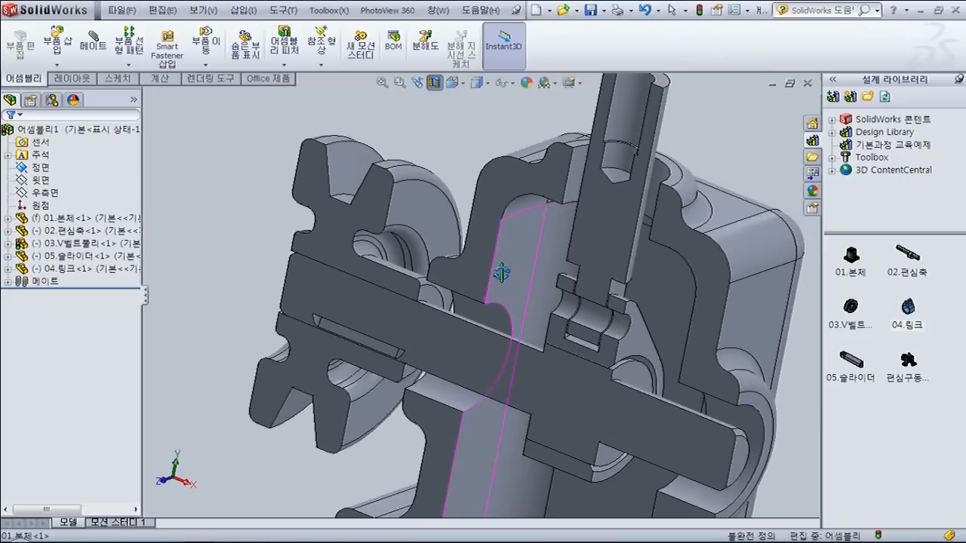
{"action": "key", "text": "f"}
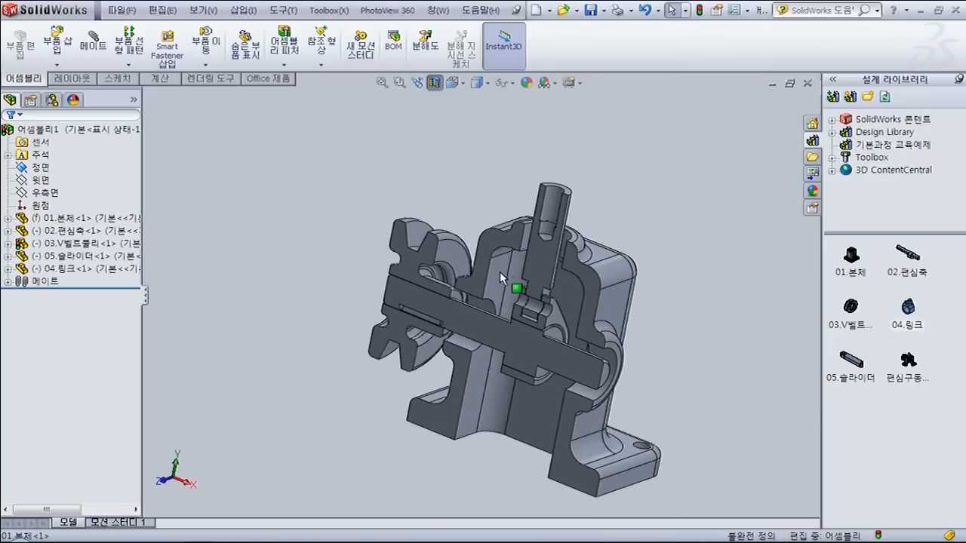
{"action": "left_click", "coordinate": [434, 85]}
{"action": "key", "text": "ctrl+7"}
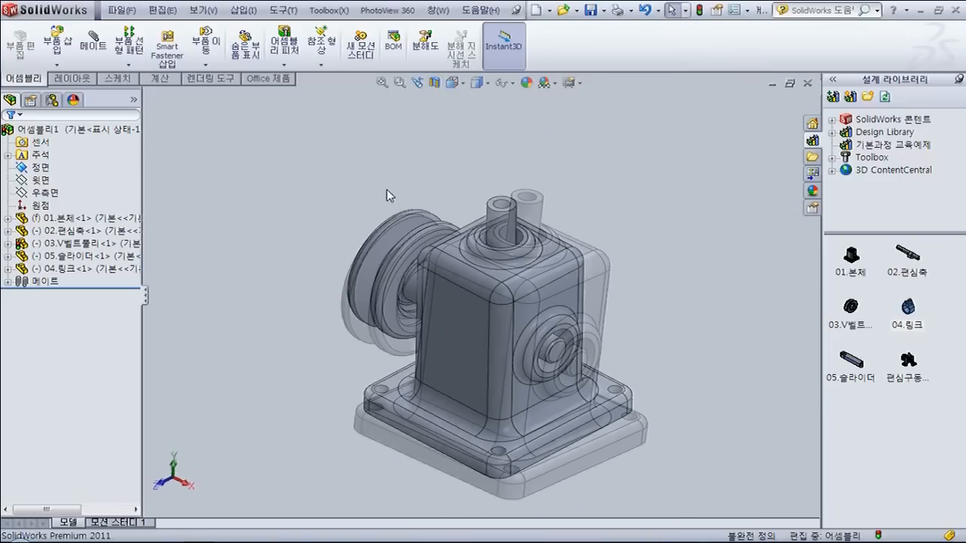
{"action": "left_click", "coordinate": [266, 261]}
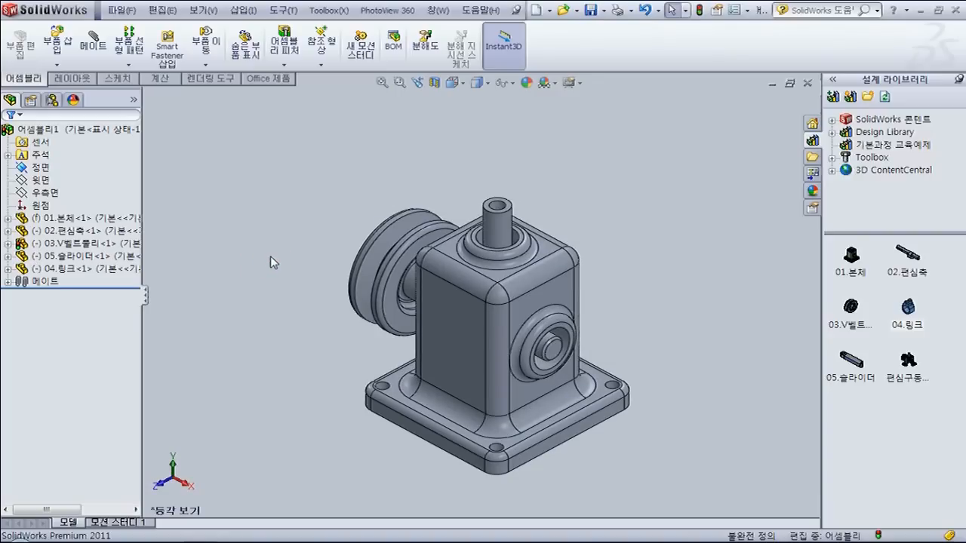
{"action": "left_click", "coordinate": [256, 243]}
Run Interference Detection on the whole assembly and close the check
{"action": "left_click", "coordinate": [162, 79]}
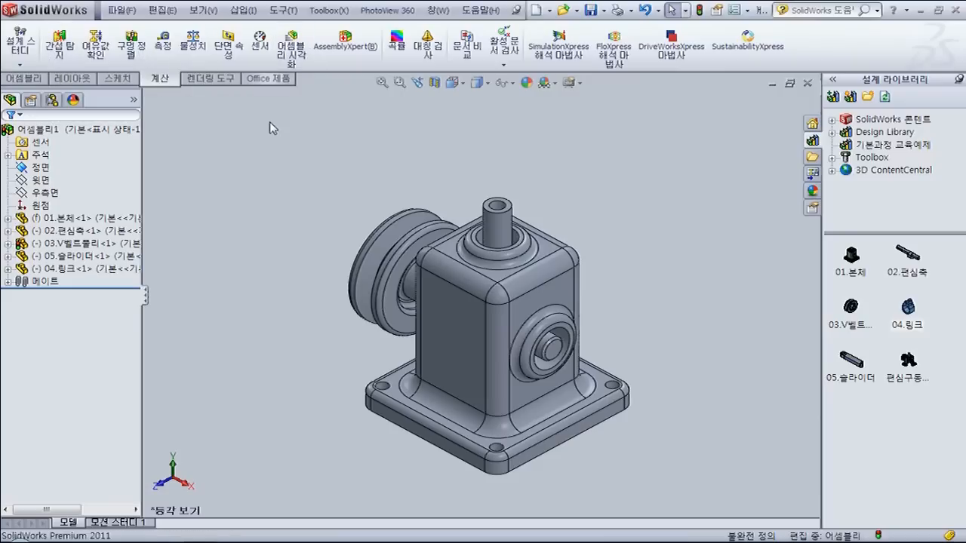
{"action": "left_click", "coordinate": [270, 145]}
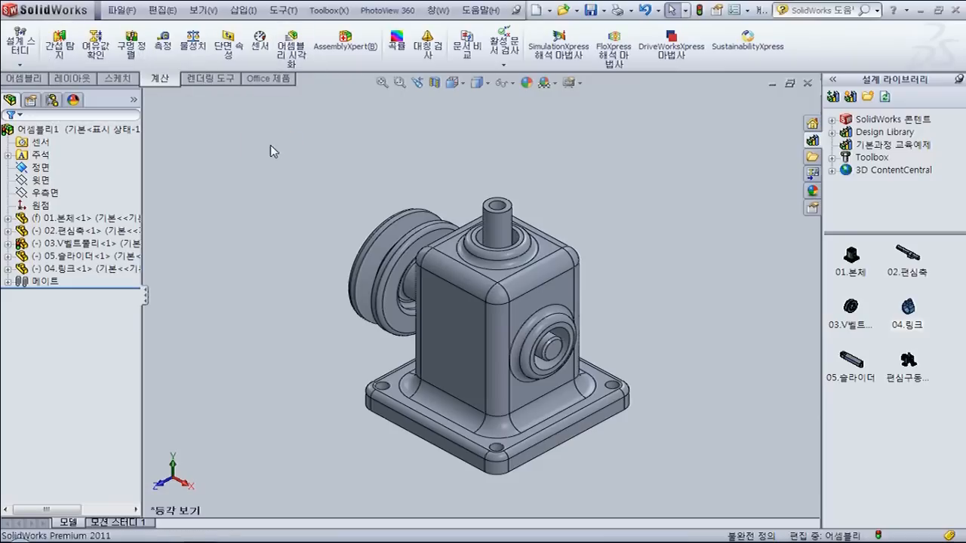
{"action": "left_click", "coordinate": [61, 51]}
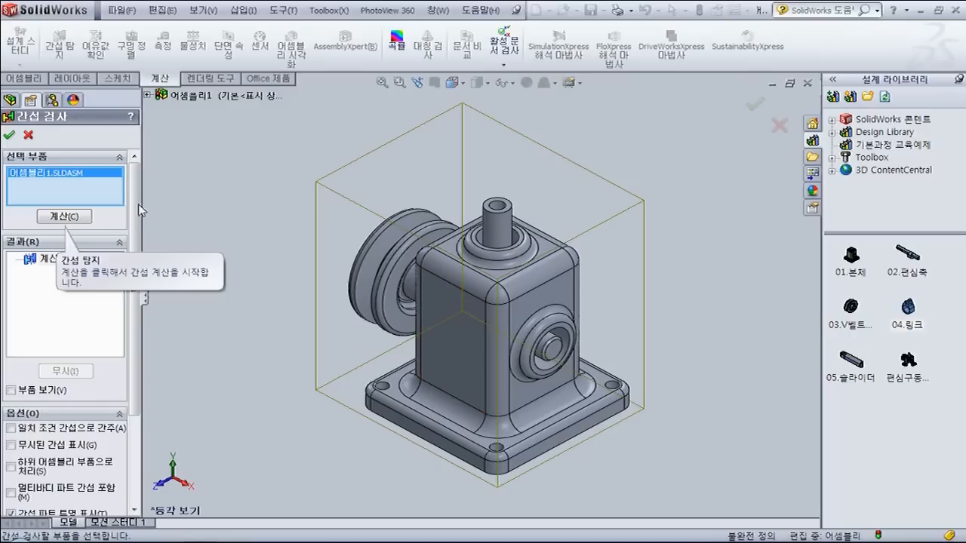
{"action": "left_click", "coordinate": [72, 217]}
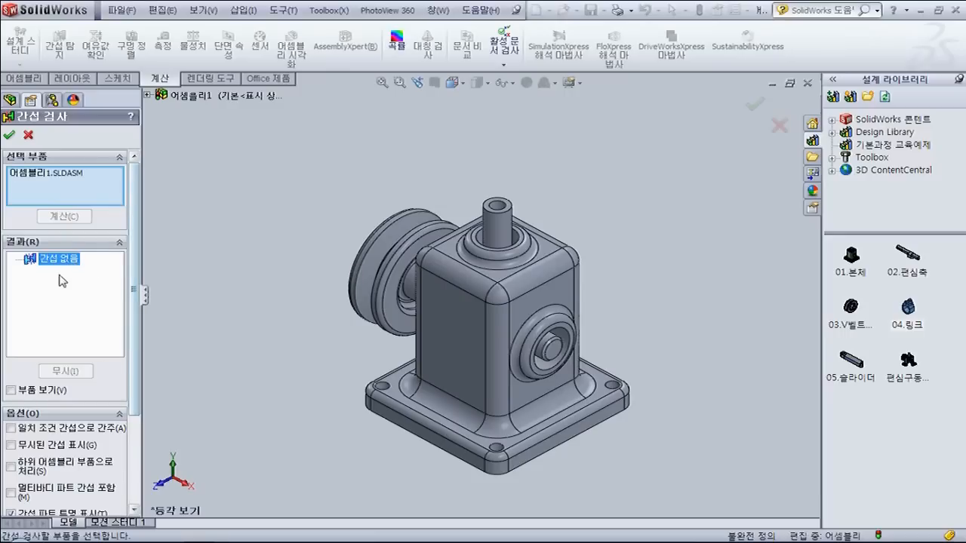
{"action": "left_click", "coordinate": [216, 291]}
{"action": "key", "text": "Escape"}
Insert a second copy of 05.슬라이더 so that it overlaps the upper part of the body
{"action": "left_click", "coordinate": [245, 219]}
{"action": "left_click_drag", "start_coordinate": [857, 364], "coordinate": [544, 283]}
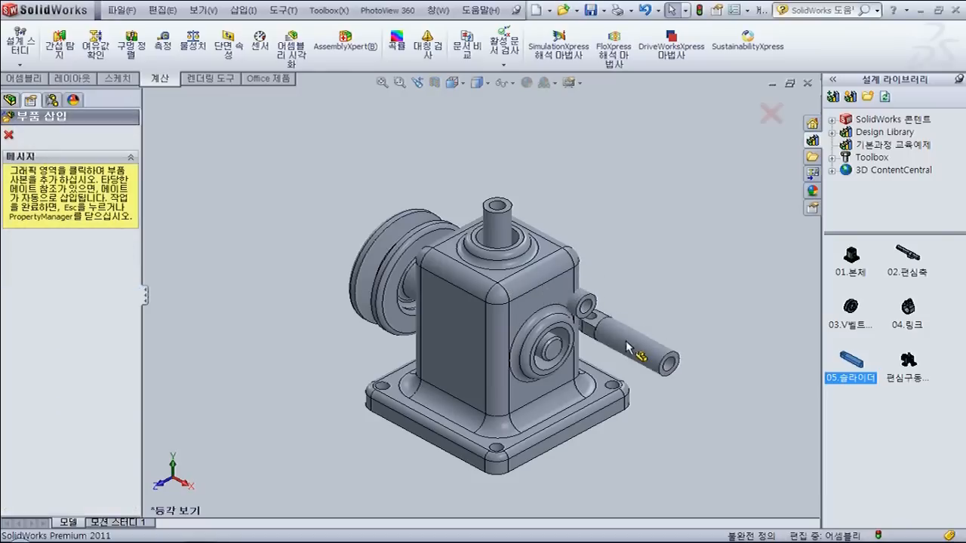
{"action": "left_click", "coordinate": [766, 113]}
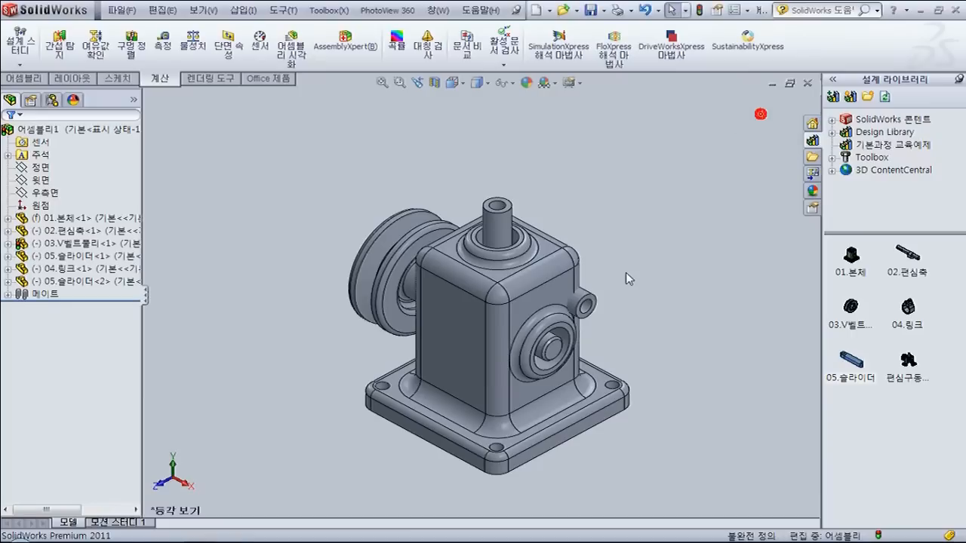
Run Interference Detection on the assembly with the extra slider and examine the overlap with the body
{"action": "scroll", "coordinate": [585, 305], "scroll_direction": "down", "scroll_amount": 6}
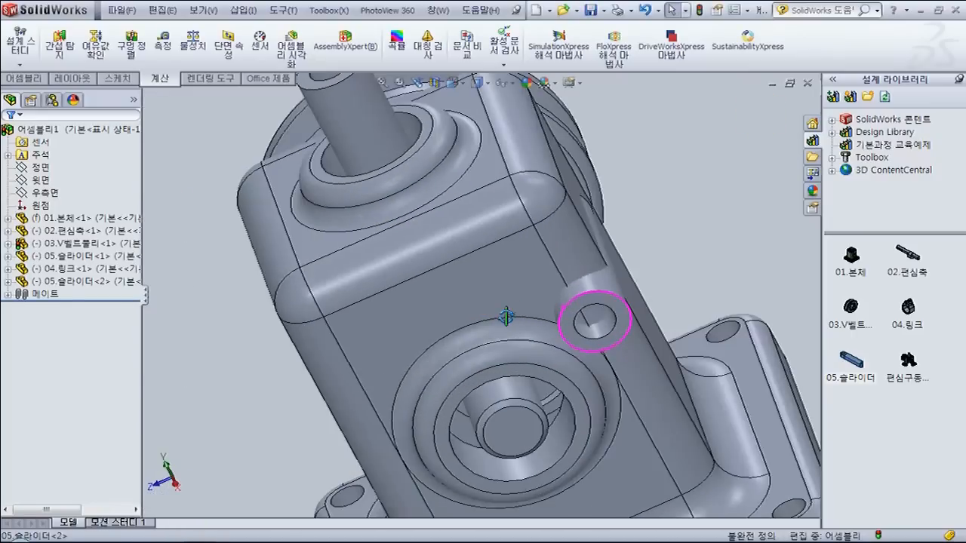
{"action": "middle_click_drag", "start_coordinate": [588, 311], "coordinate": [593, 316]}
{"action": "middle_click_drag", "start_coordinate": [483, 323], "coordinate": [638, 302]}
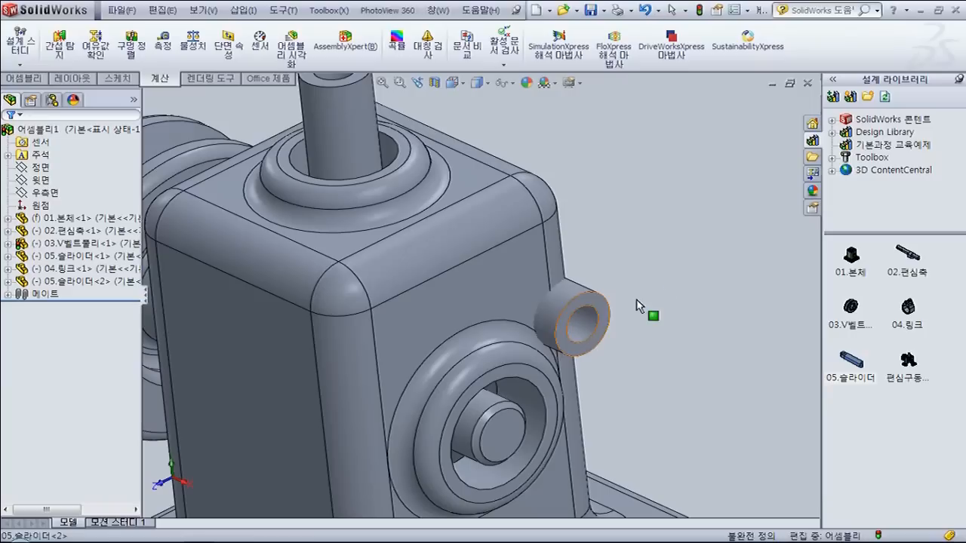
{"action": "left_click", "coordinate": [53, 50]}
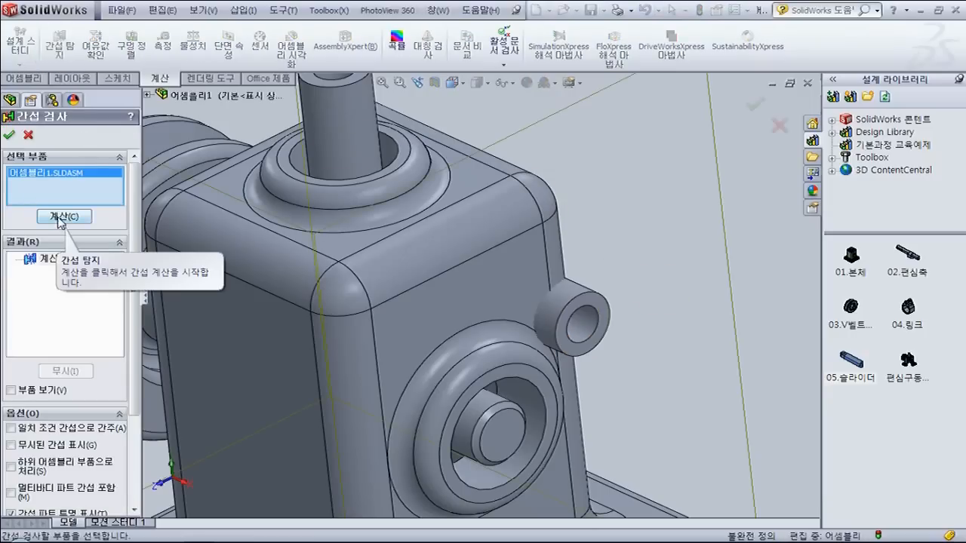
{"action": "left_click", "coordinate": [62, 217]}
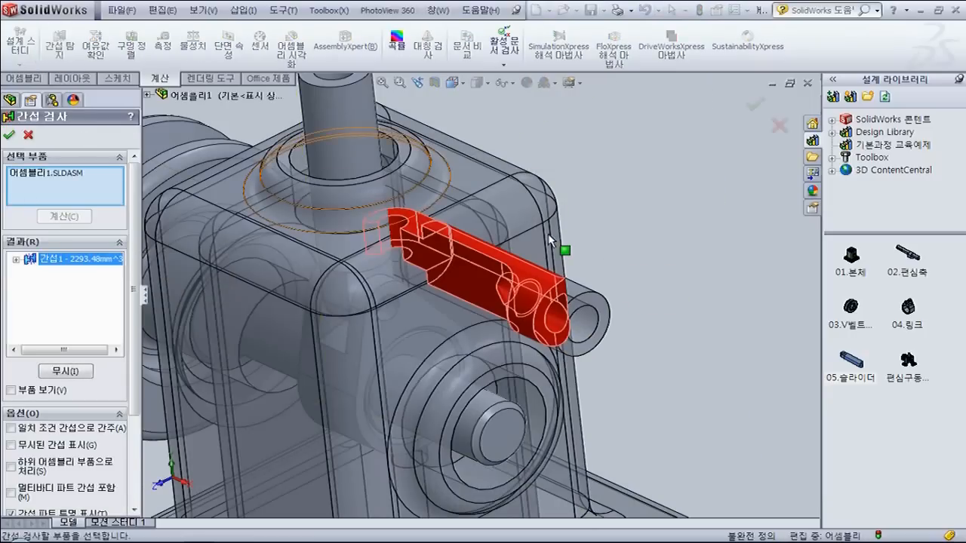
{"action": "scroll", "coordinate": [621, 251], "scroll_direction": "up", "scroll_amount": 1}
{"action": "middle_click_drag", "start_coordinate": [622, 242], "coordinate": [586, 260]}
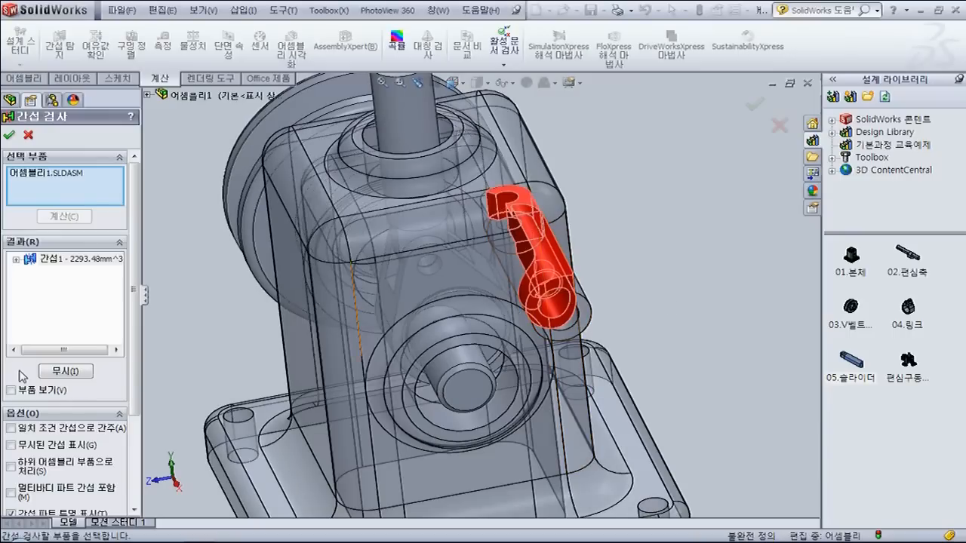
Expand the interference result to list its components, review the detection options and close the check
{"action": "left_click", "coordinate": [15, 260]}
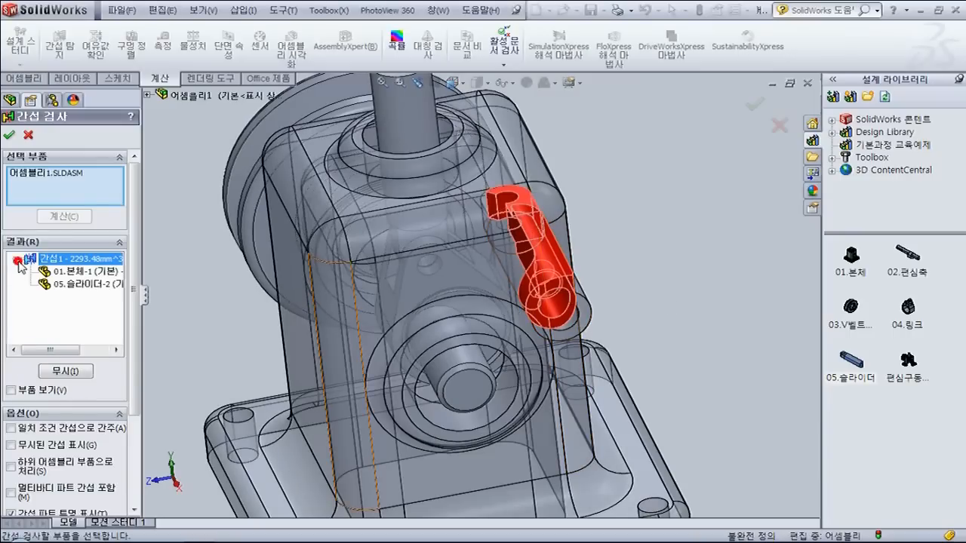
{"action": "left_click", "coordinate": [41, 349]}
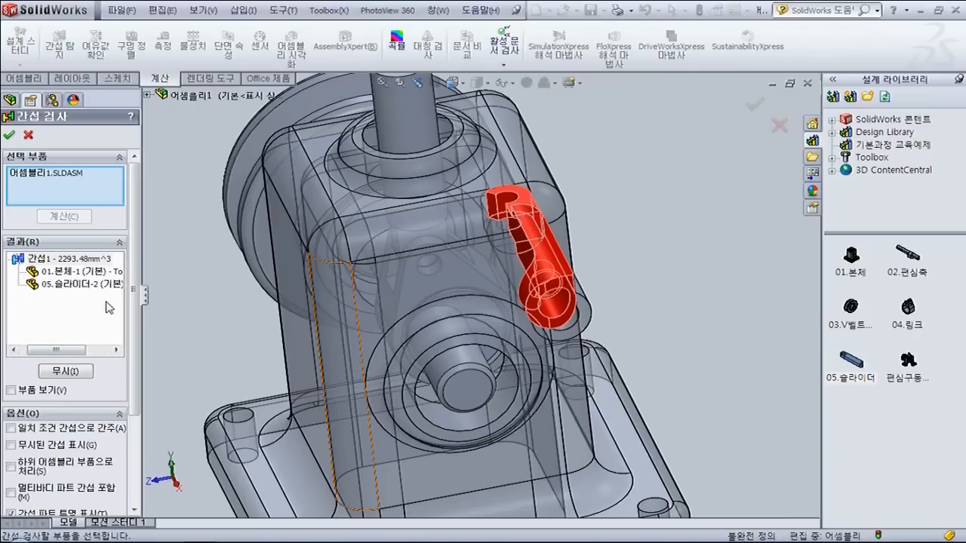
{"action": "left_click_drag", "start_coordinate": [134, 298], "coordinate": [135, 390]}
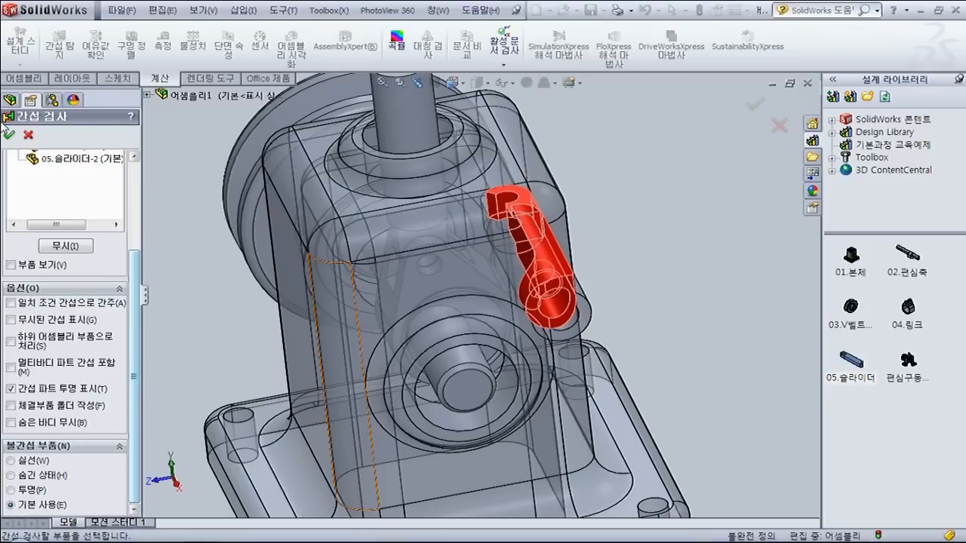
{"action": "left_click", "coordinate": [10, 135]}
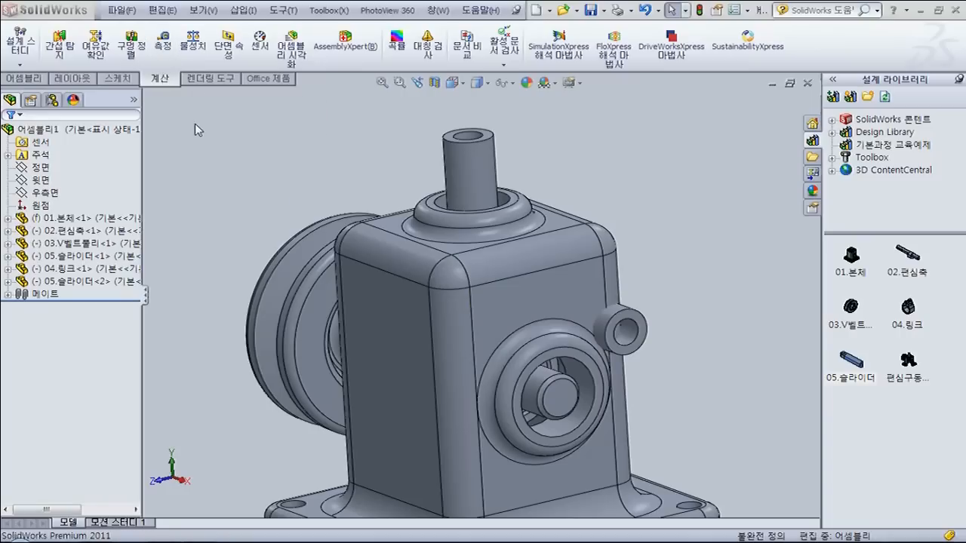
Examine the V-belt pulley's groove and hub beside the body with trial selections, and clear the selection
{"action": "middle_click_drag", "start_coordinate": [205, 140], "coordinate": [244, 148]}
{"action": "scroll", "coordinate": [403, 319], "scroll_direction": "down", "scroll_amount": 3}
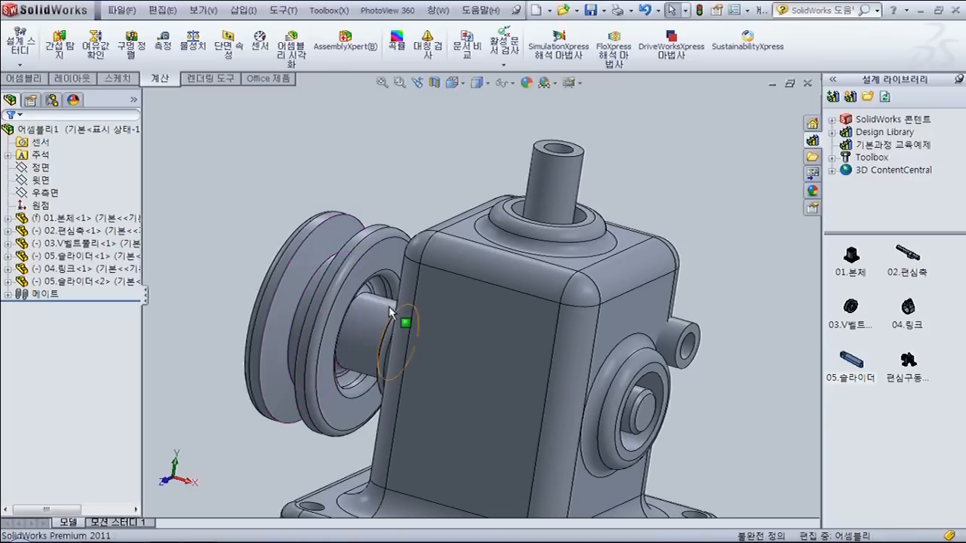
{"action": "scroll", "coordinate": [402, 319], "scroll_direction": "down", "scroll_amount": 4}
{"action": "middle_click_drag", "start_coordinate": [499, 241], "coordinate": [444, 291]}
{"action": "scroll", "coordinate": [354, 203], "scroll_direction": "down", "scroll_amount": 2}
{"action": "middle_click_drag", "start_coordinate": [354, 203], "coordinate": [447, 192]}
{"action": "left_click", "coordinate": [317, 205]}
{"action": "left_click", "coordinate": [511, 205], "text": "ctrl"}
{"action": "left_click", "coordinate": [454, 189]}
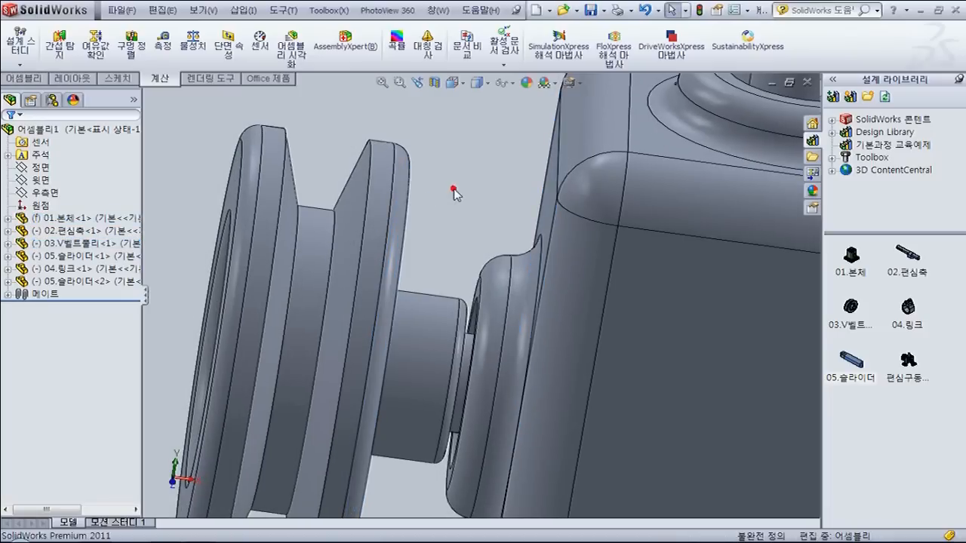
{"action": "scroll", "coordinate": [454, 188], "scroll_direction": "up", "scroll_amount": 3}
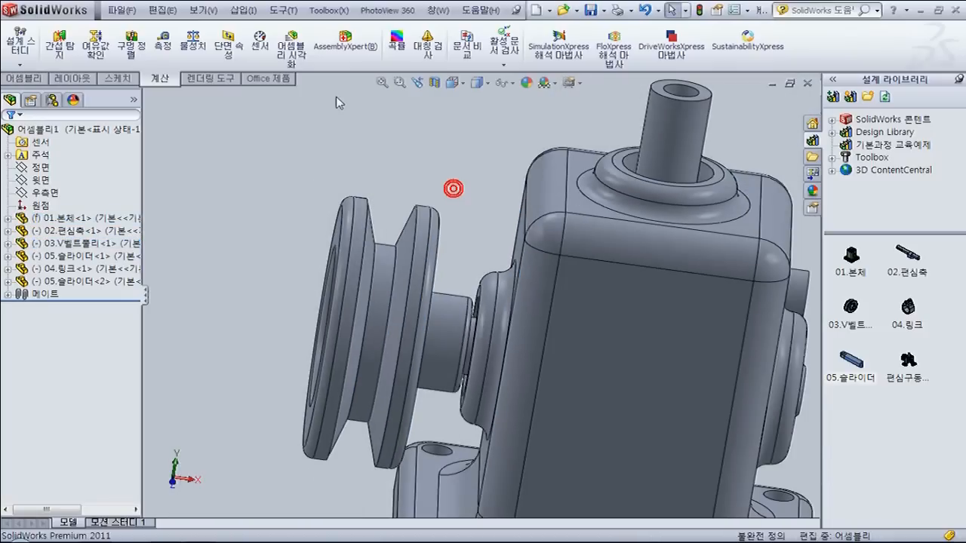
Measure the distance between the V-belt pulley's inner side face and the body's facing side face, with XYZ components displayed
{"action": "left_click", "coordinate": [168, 50]}
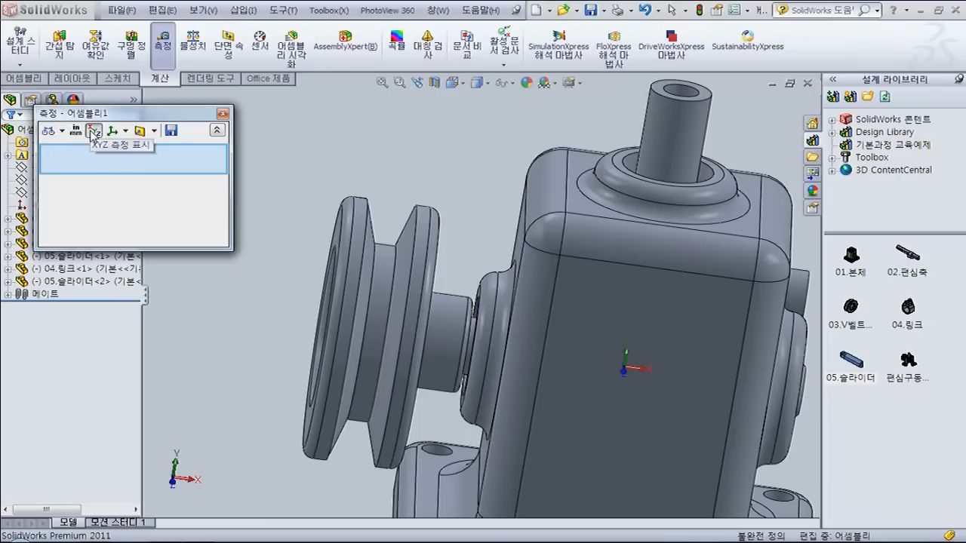
{"action": "left_click", "coordinate": [93, 132]}
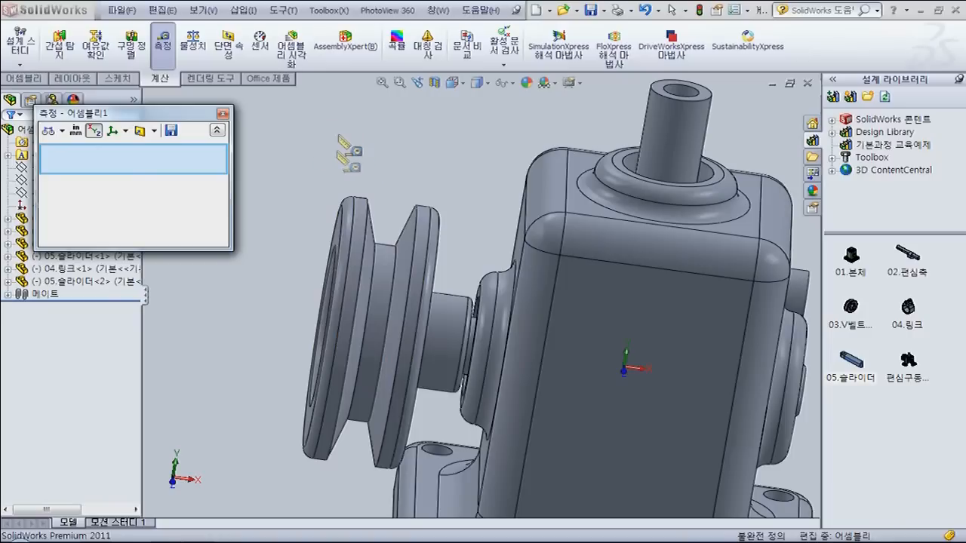
{"action": "middle_click_drag", "start_coordinate": [379, 149], "coordinate": [356, 144]}
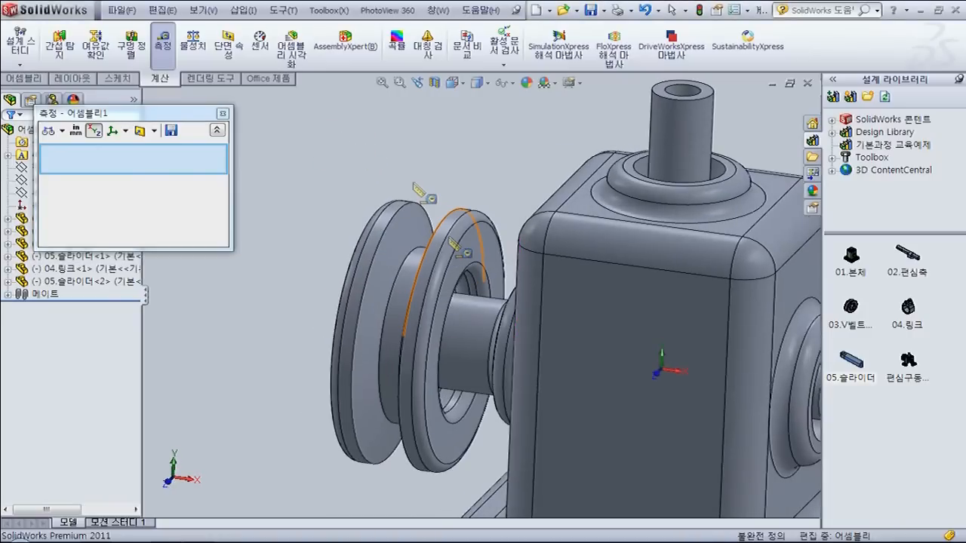
{"action": "left_click", "coordinate": [476, 252]}
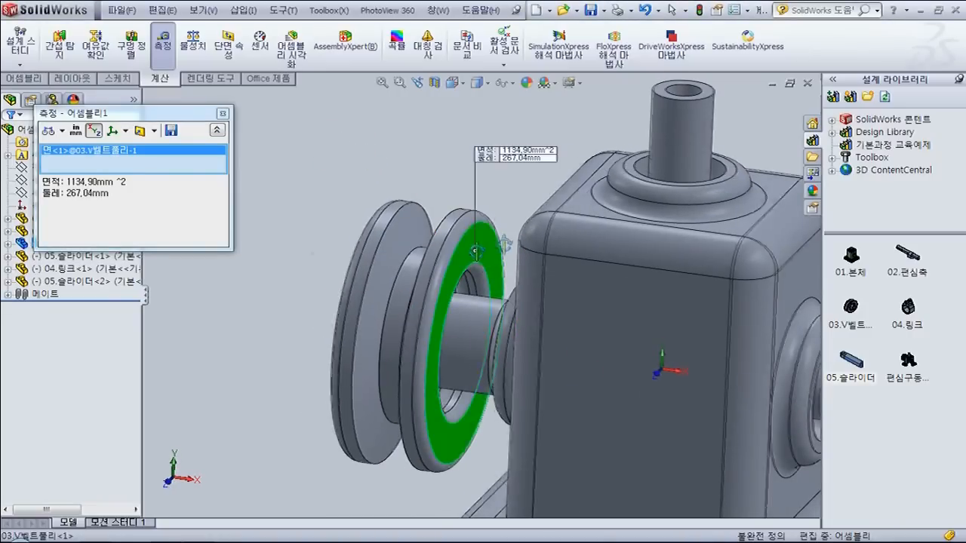
{"action": "middle_click_drag", "start_coordinate": [476, 252], "coordinate": [539, 235]}
{"action": "left_click", "coordinate": [575, 231]}
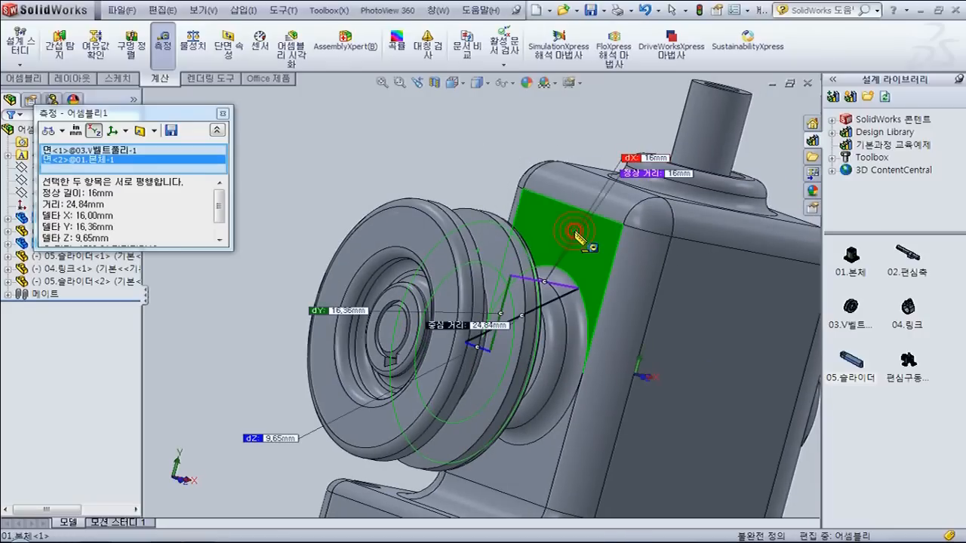
{"action": "middle_click_drag", "start_coordinate": [546, 237], "coordinate": [536, 253]}
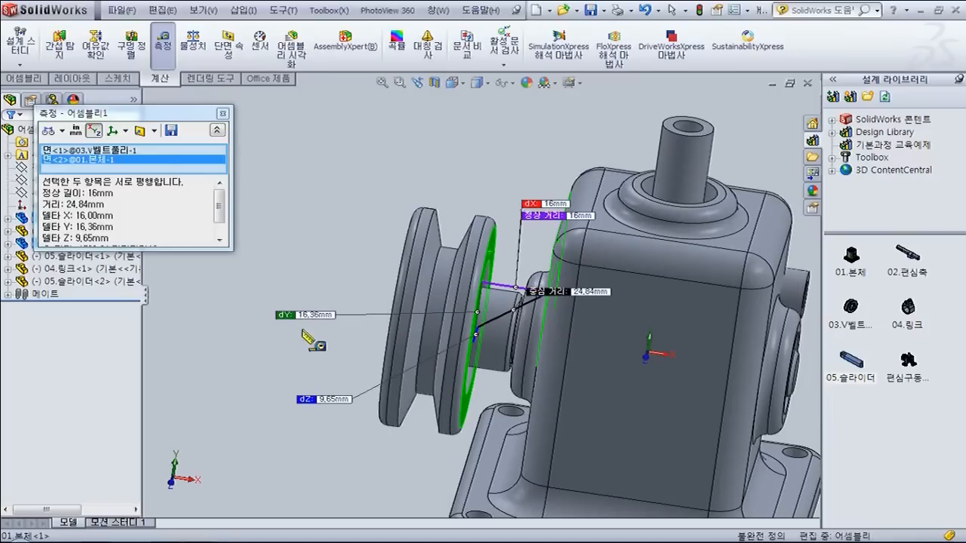
{"action": "middle_click_drag", "start_coordinate": [511, 279], "coordinate": [505, 231]}
{"action": "middle_click_drag", "start_coordinate": [526, 311], "coordinate": [541, 306]}
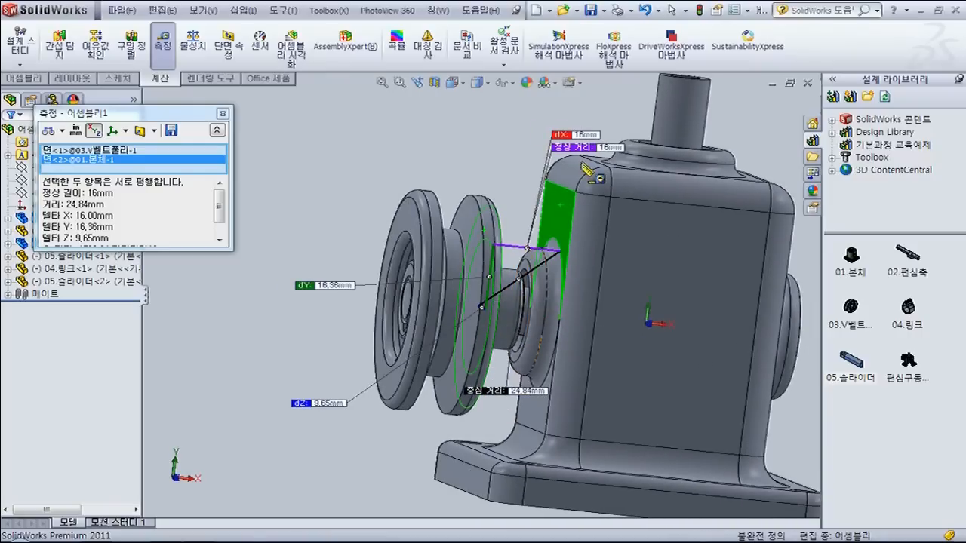
Move the dX callout clear of the model, review the full pulley-to-body measurement results, and clear the measured selections
{"action": "left_click_drag", "start_coordinate": [574, 133], "coordinate": [424, 108]}
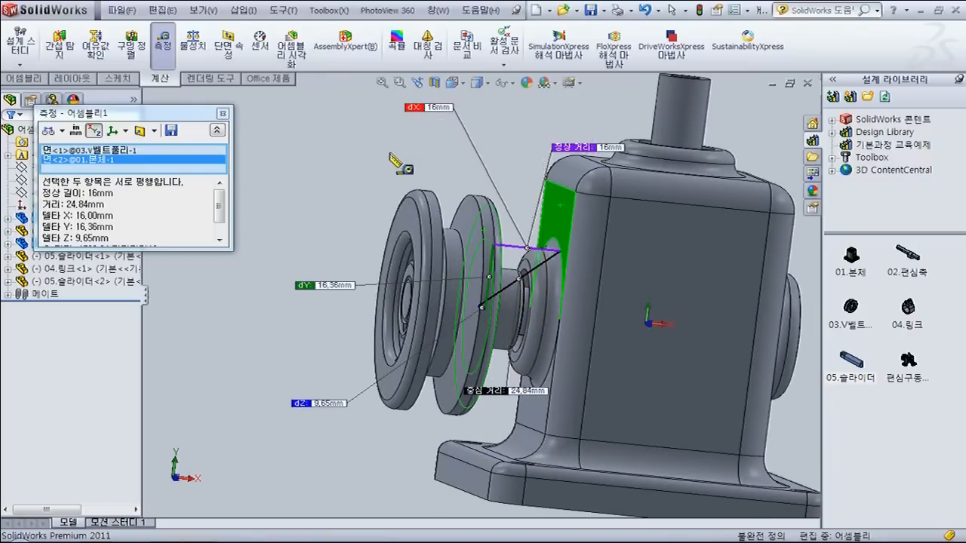
{"action": "middle_click_drag", "start_coordinate": [379, 167], "coordinate": [361, 168]}
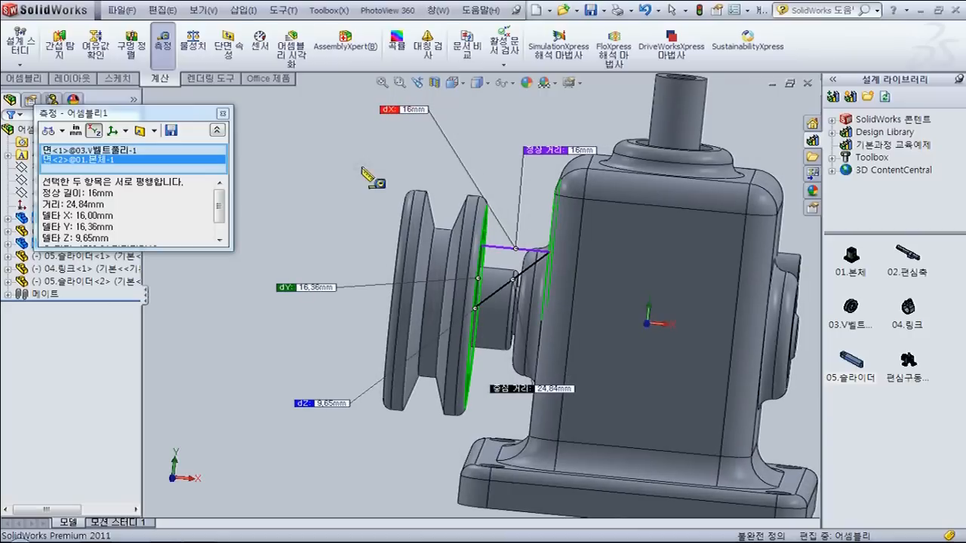
{"action": "middle_click_drag", "start_coordinate": [465, 287], "coordinate": [434, 300]}
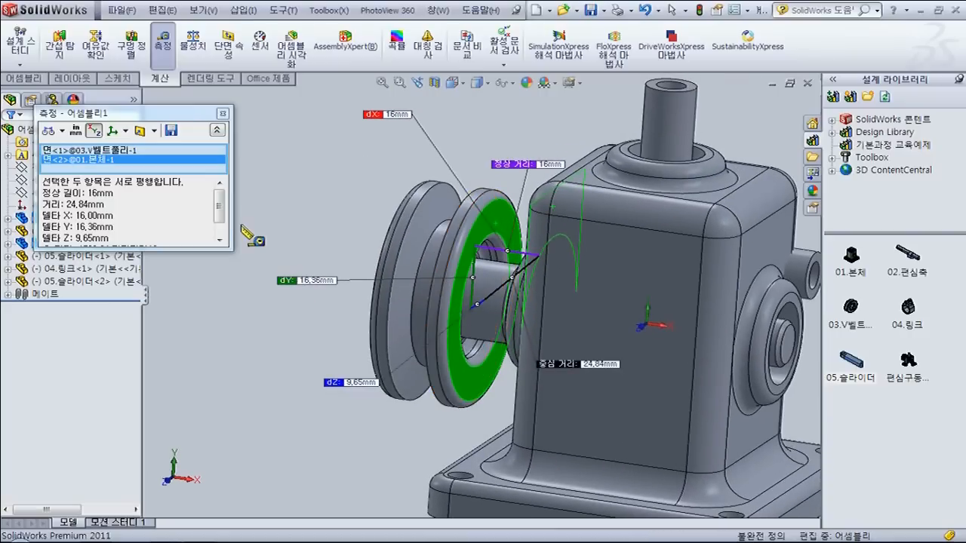
{"action": "left_click", "coordinate": [222, 214]}
{"action": "mouse_move", "coordinate": [224, 212]}
{"action": "left_mouse_down"}
{"action": "mouse_move", "coordinate": [224, 224]}
{"action": "mouse_move", "coordinate": [224, 210]}
{"action": "left_mouse_up"}
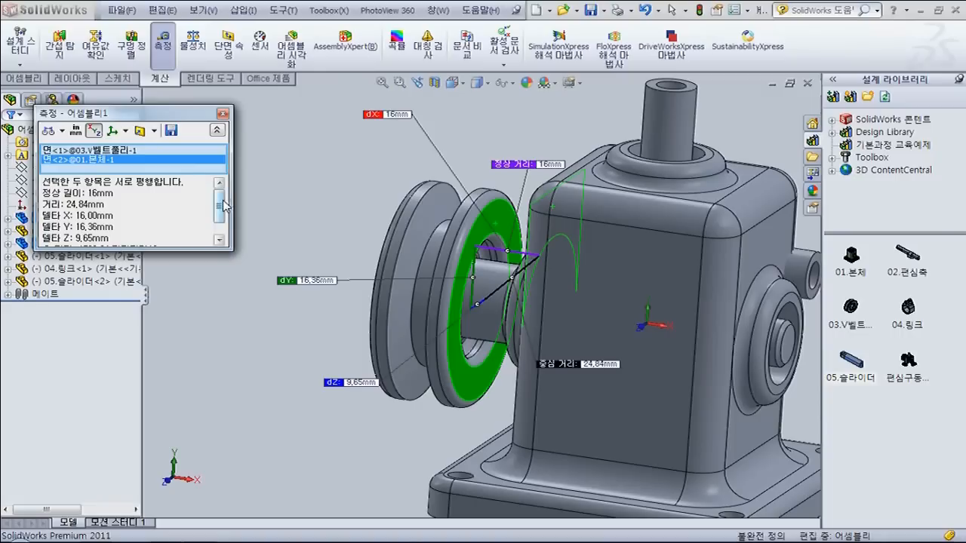
{"action": "left_click_drag", "start_coordinate": [223, 211], "coordinate": [222, 225]}
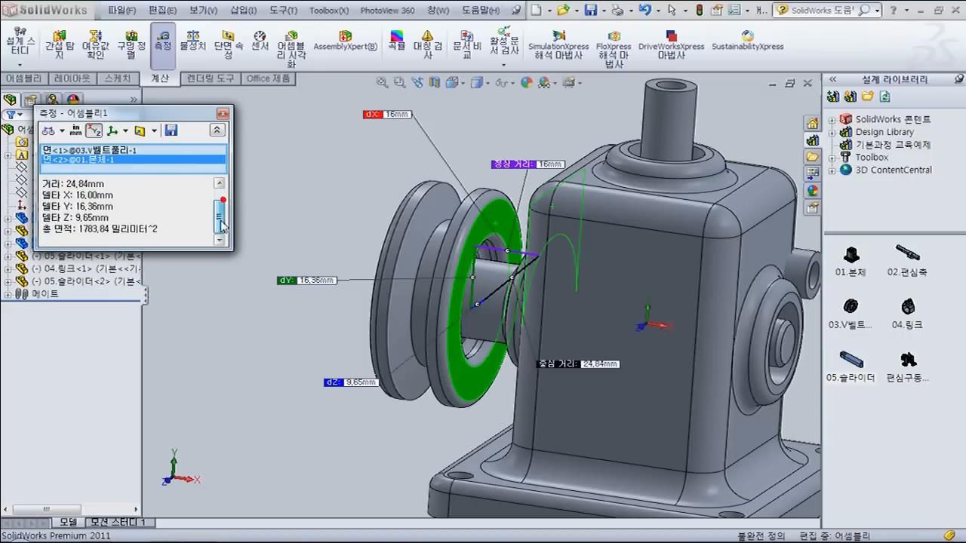
{"action": "right_click", "coordinate": [171, 153]}
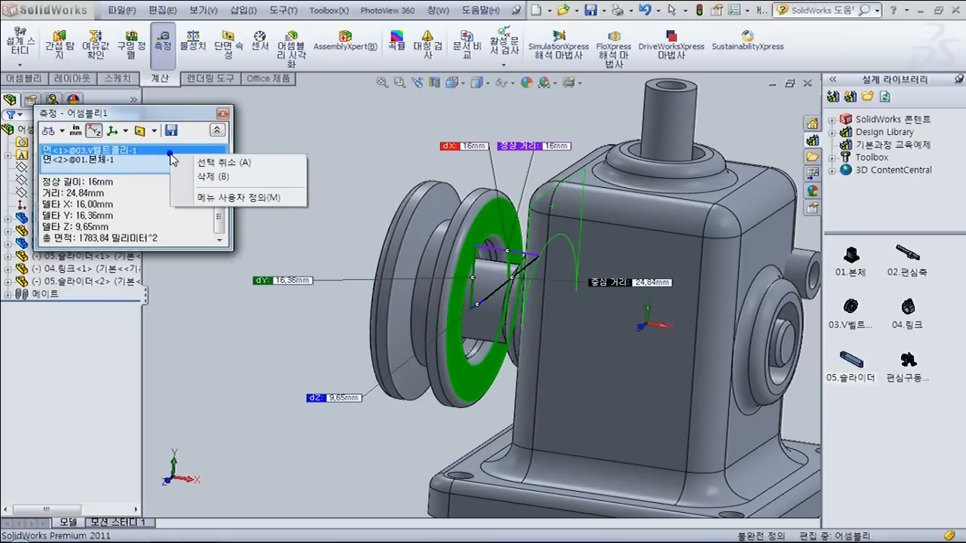
{"action": "left_click", "coordinate": [211, 164]}
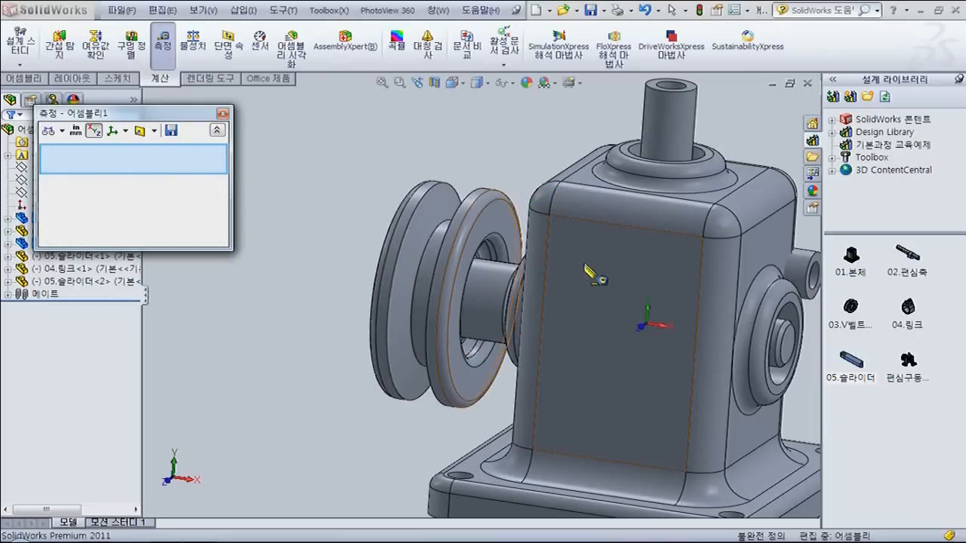
Measure between the vertex at the front face's upper corner and the lower side-face vertex of the body, and close the measurement
{"action": "scroll", "coordinate": [604, 271], "scroll_direction": "up", "scroll_amount": 4}
{"action": "scroll", "coordinate": [623, 272], "scroll_direction": "down", "scroll_amount": 3}
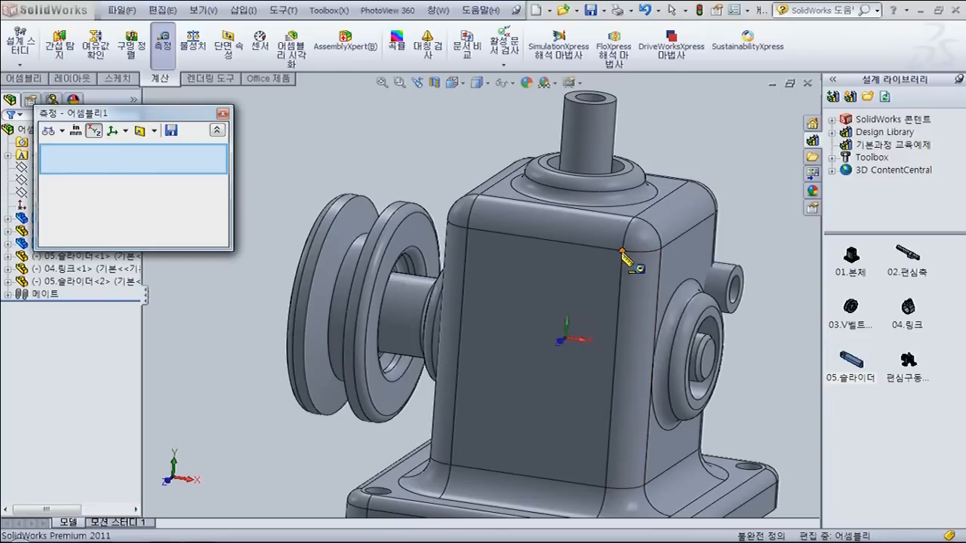
{"action": "left_click", "coordinate": [622, 251]}
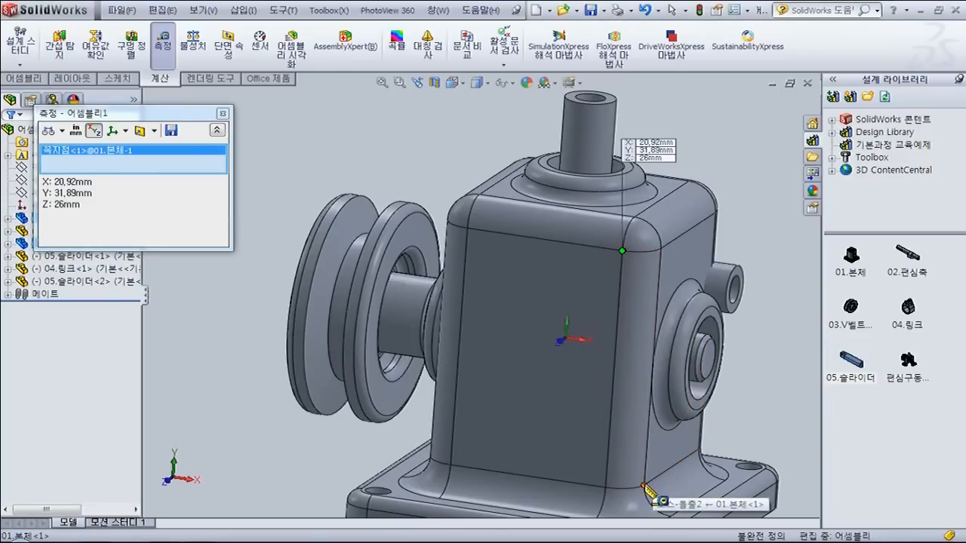
{"action": "left_click", "coordinate": [644, 484]}
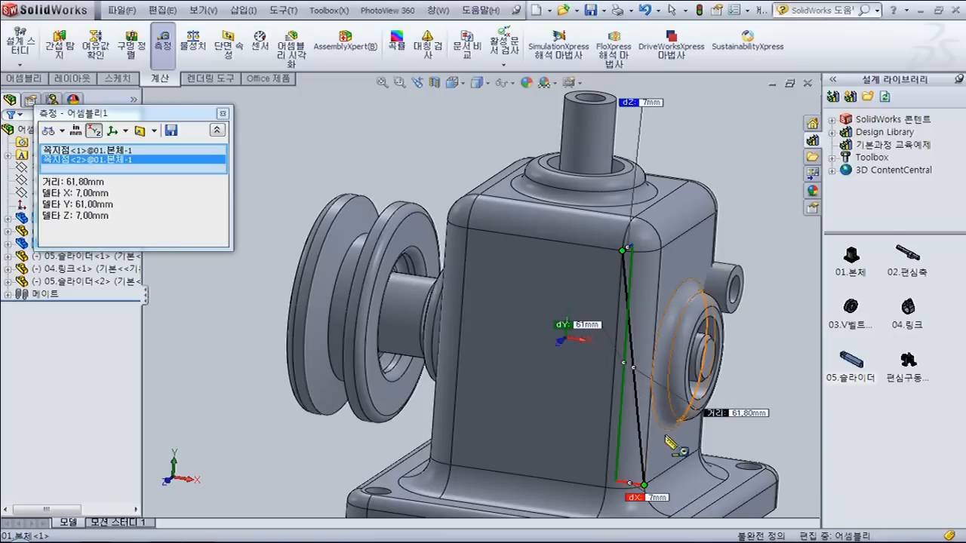
{"action": "scroll", "coordinate": [664, 438], "scroll_direction": "down", "scroll_amount": 4}
{"action": "middle_click_drag", "start_coordinate": [702, 450], "coordinate": [703, 463]}
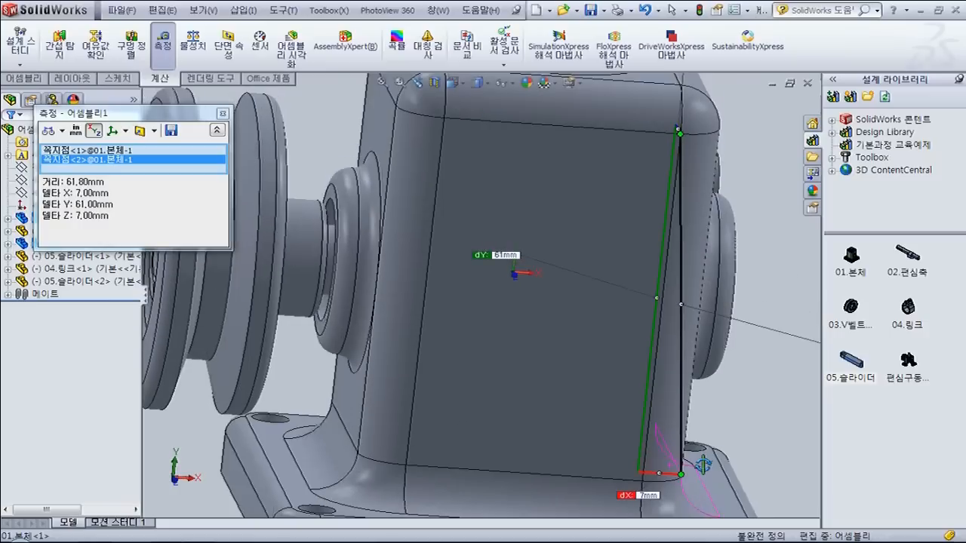
{"action": "middle_click_drag", "start_coordinate": [647, 188], "coordinate": [649, 219]}
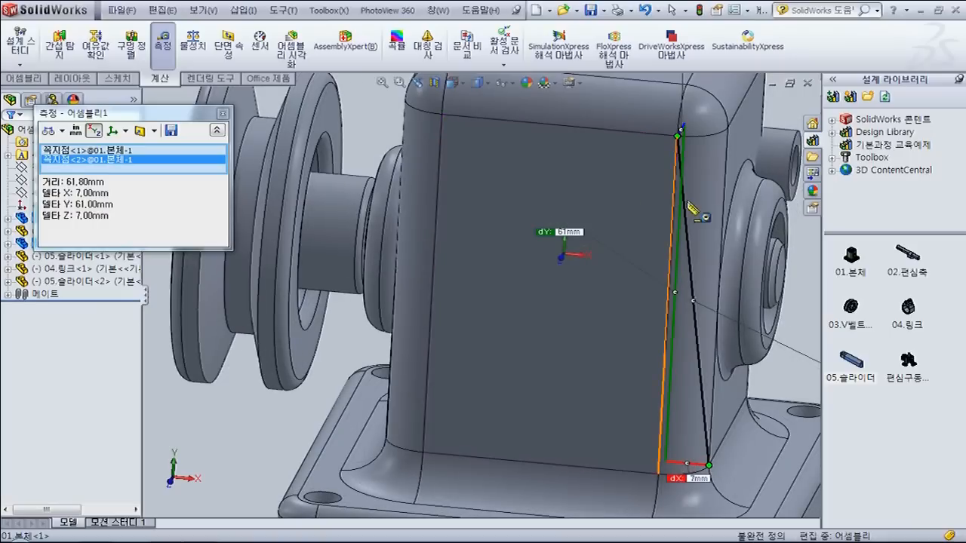
{"action": "scroll", "coordinate": [702, 498], "scroll_direction": "up", "scroll_amount": 3}
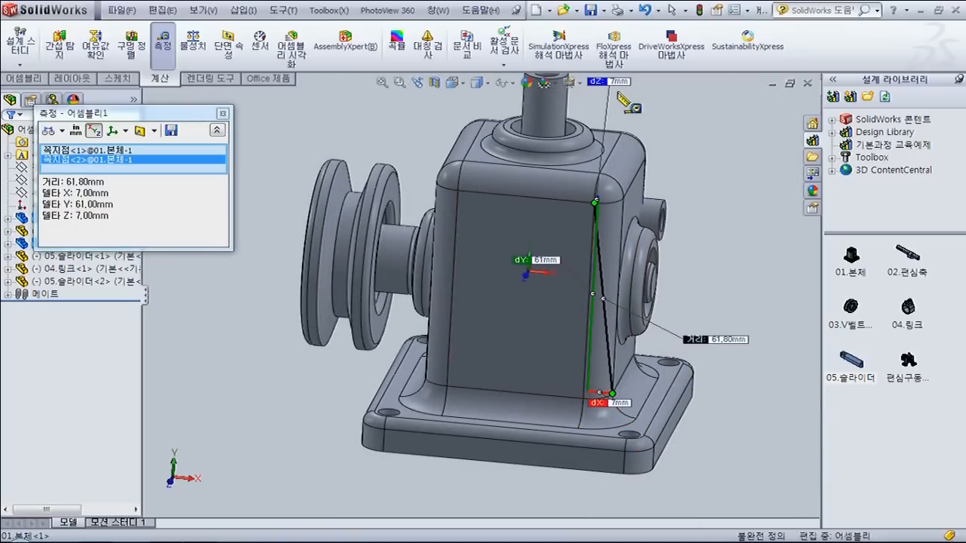
{"action": "middle_click_drag", "start_coordinate": [626, 98], "coordinate": [590, 275]}
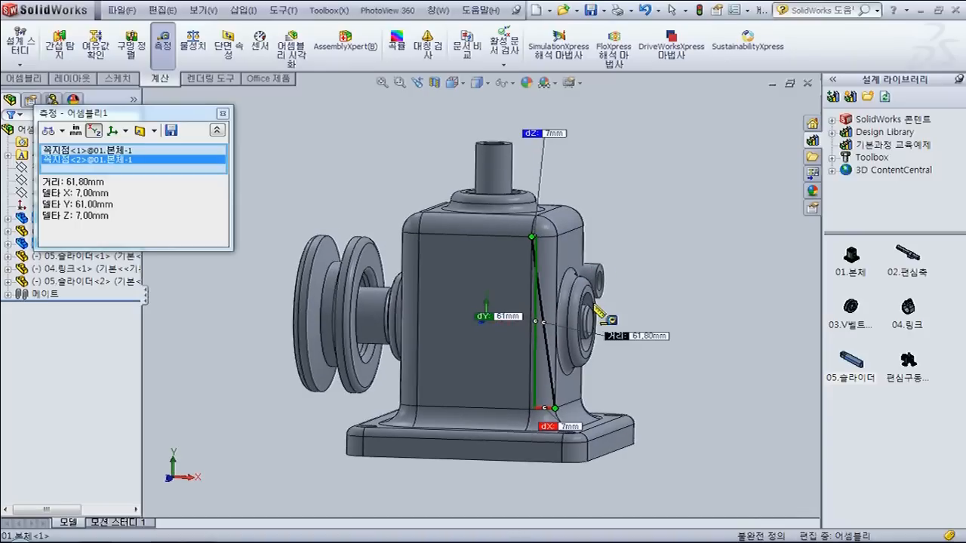
{"action": "scroll", "coordinate": [612, 334], "scroll_direction": "down", "scroll_amount": 2}
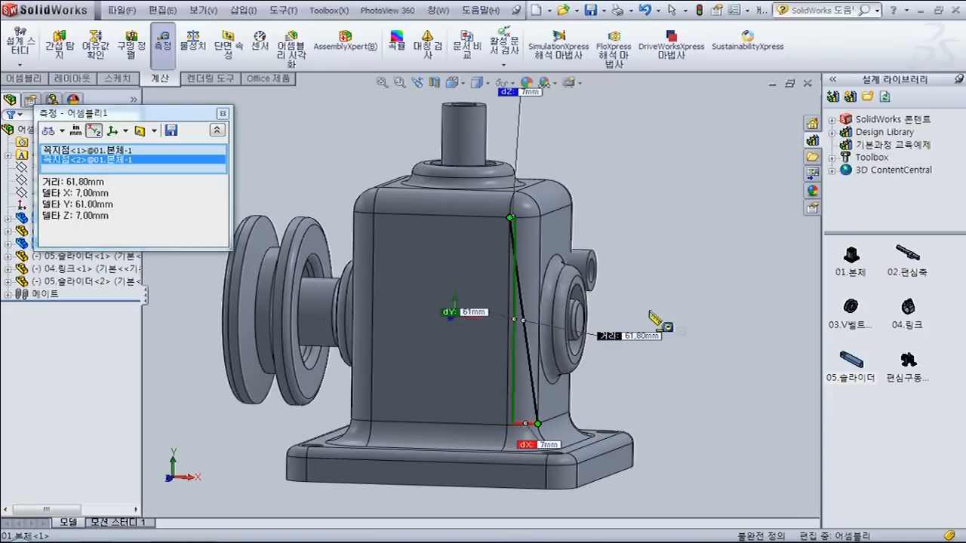
{"action": "left_click", "coordinate": [225, 114]}
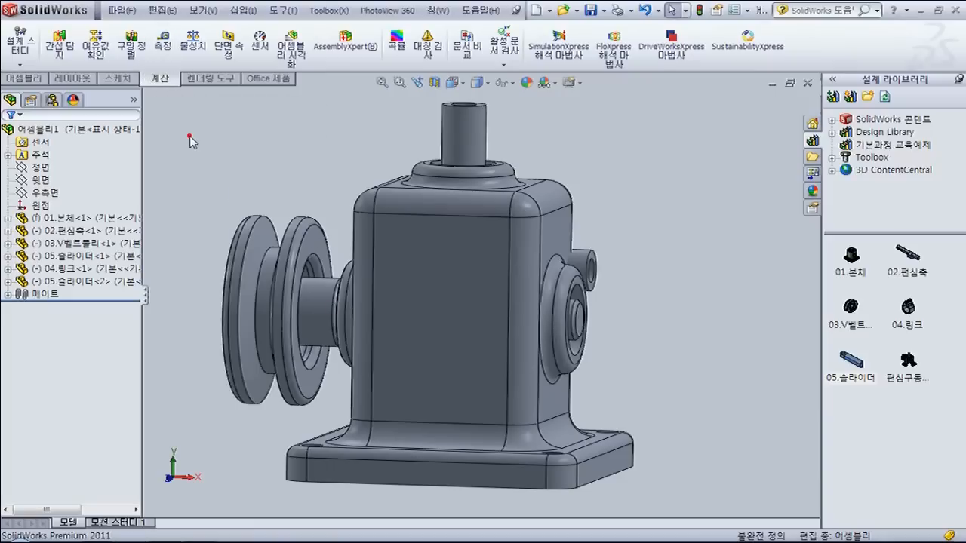
Pull the second 05.슬라이더 copy out of the body and delete it from the assembly in isometric view
{"action": "key", "text": "ctrl+7"}
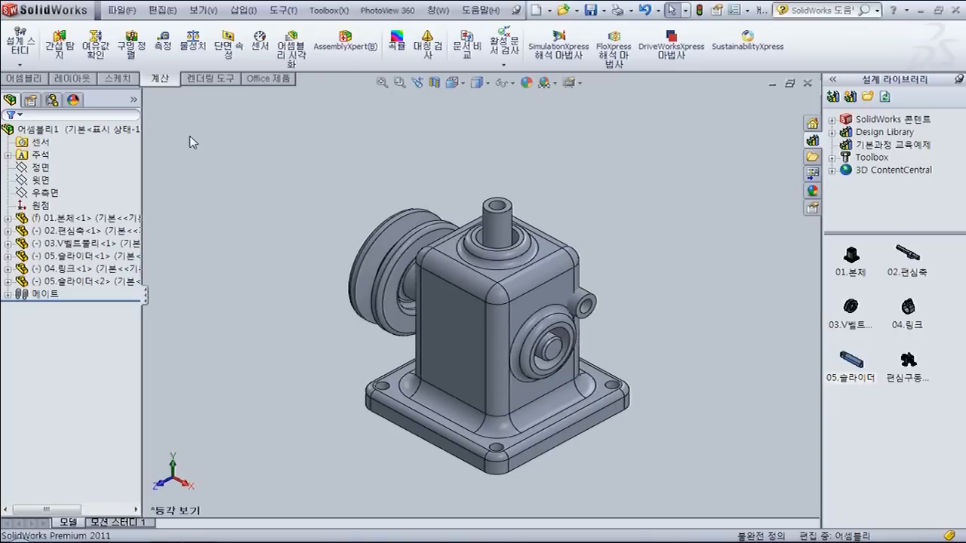
{"action": "scroll", "coordinate": [591, 334], "scroll_direction": "down", "scroll_amount": 3}
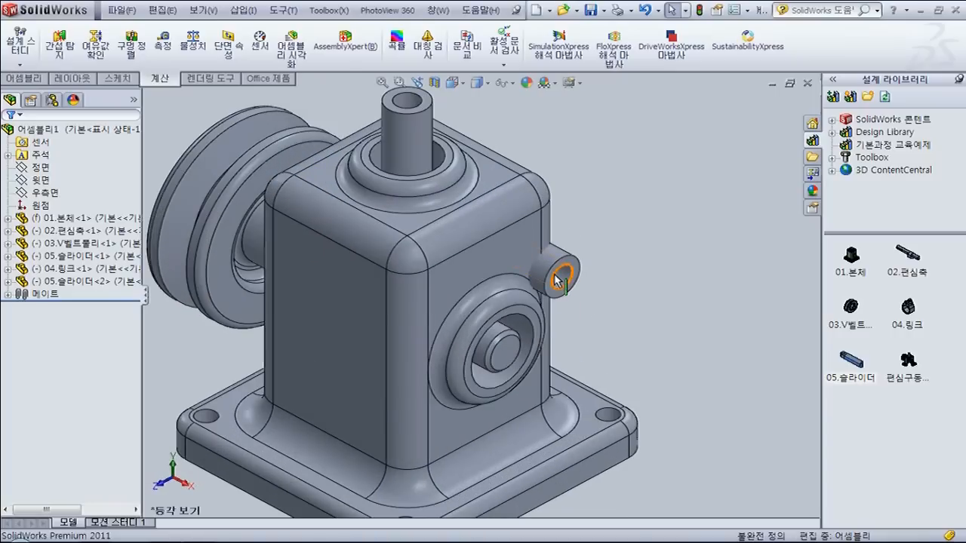
{"action": "left_click_drag", "start_coordinate": [549, 273], "coordinate": [635, 238]}
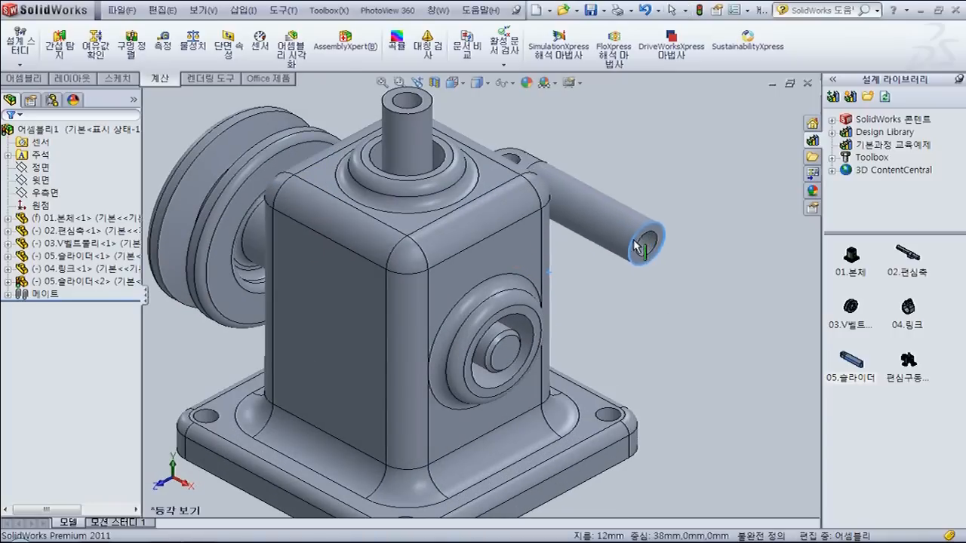
{"action": "right_click", "coordinate": [98, 280]}
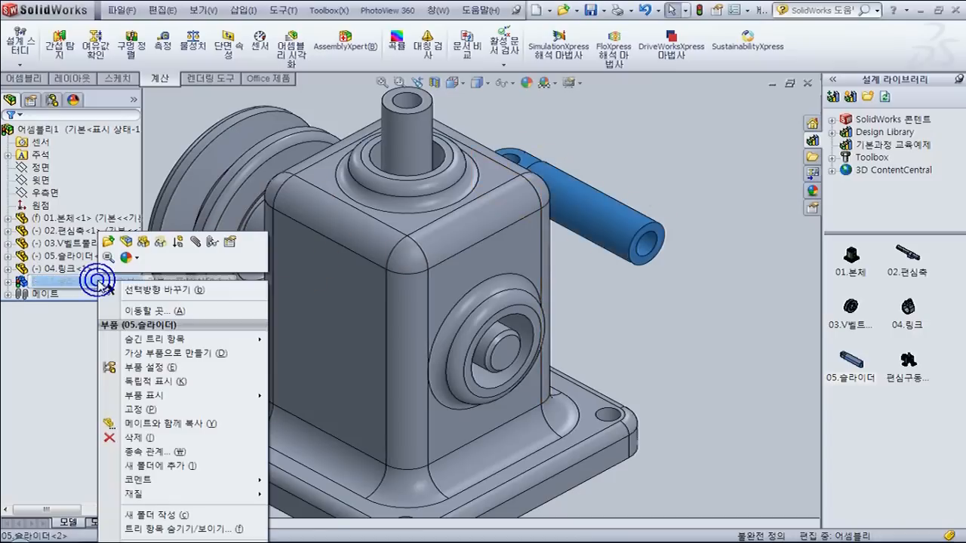
{"action": "left_click", "coordinate": [132, 438]}
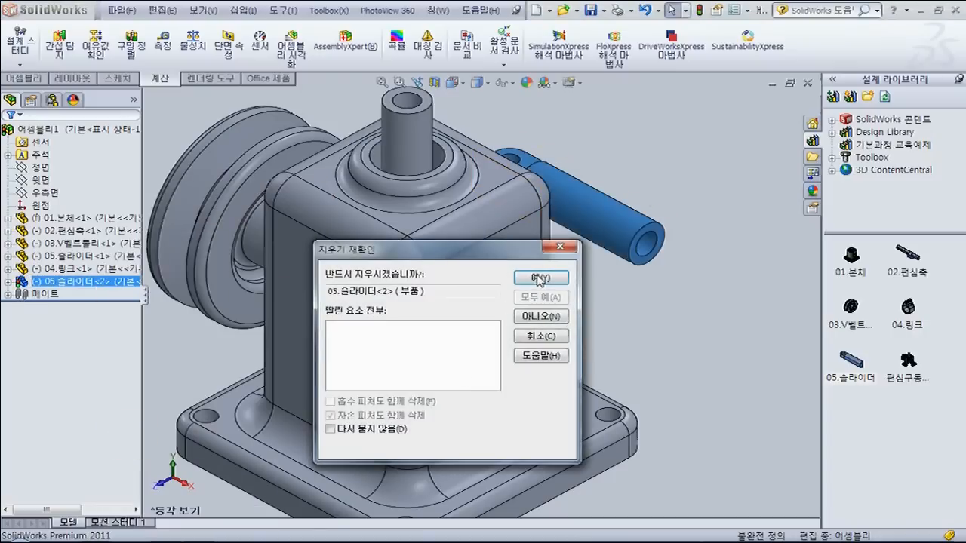
{"action": "left_click", "coordinate": [542, 276]}
{"action": "left_click", "coordinate": [686, 307]}
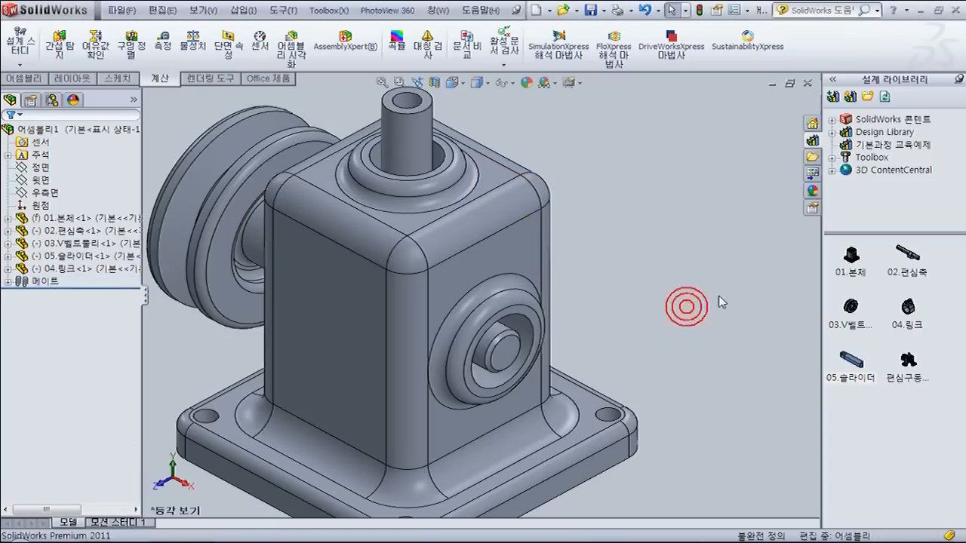
{"action": "scroll", "coordinate": [719, 295], "scroll_direction": "up", "scroll_amount": 3}
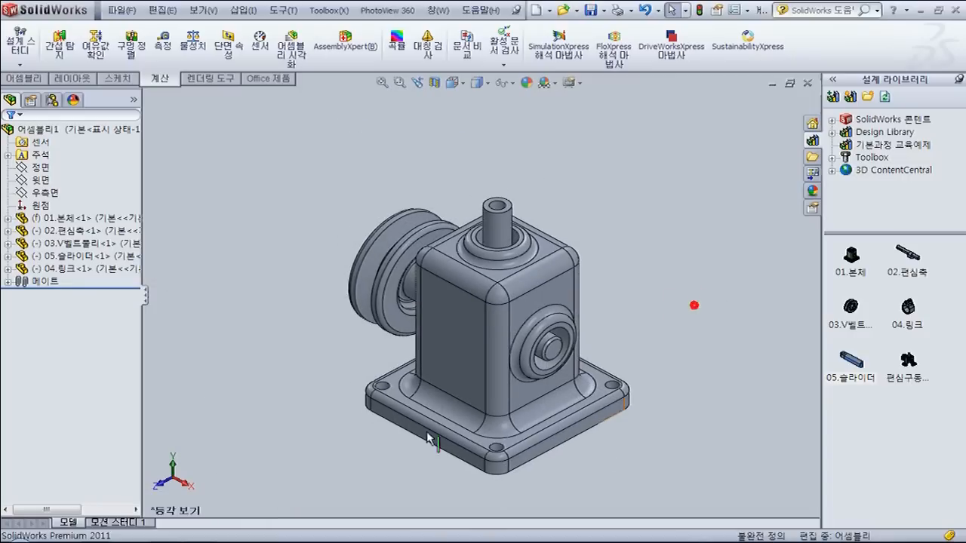
Calculate the whole assembly's mass properties and examine its mass, volume, surface area and center of mass
{"action": "left_click", "coordinate": [313, 151]}
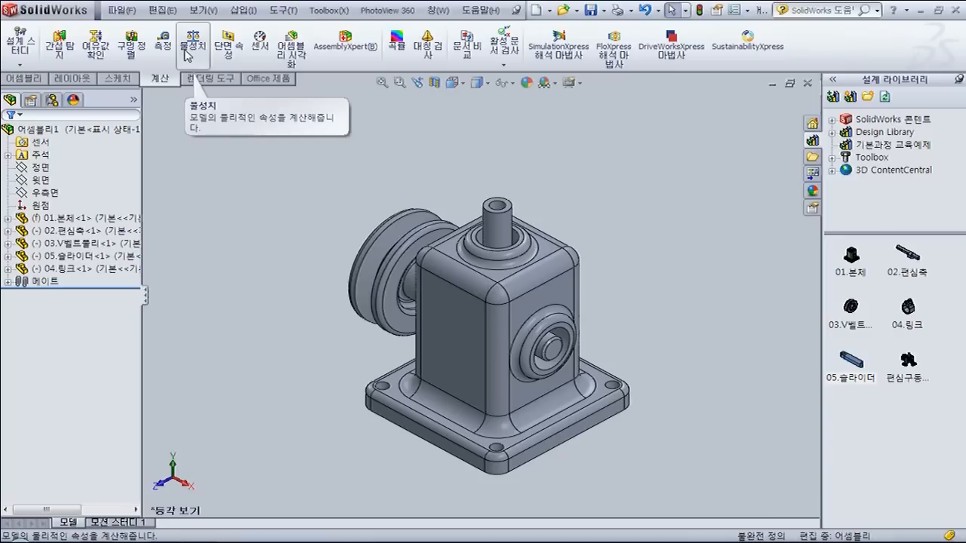
{"action": "left_click", "coordinate": [187, 55]}
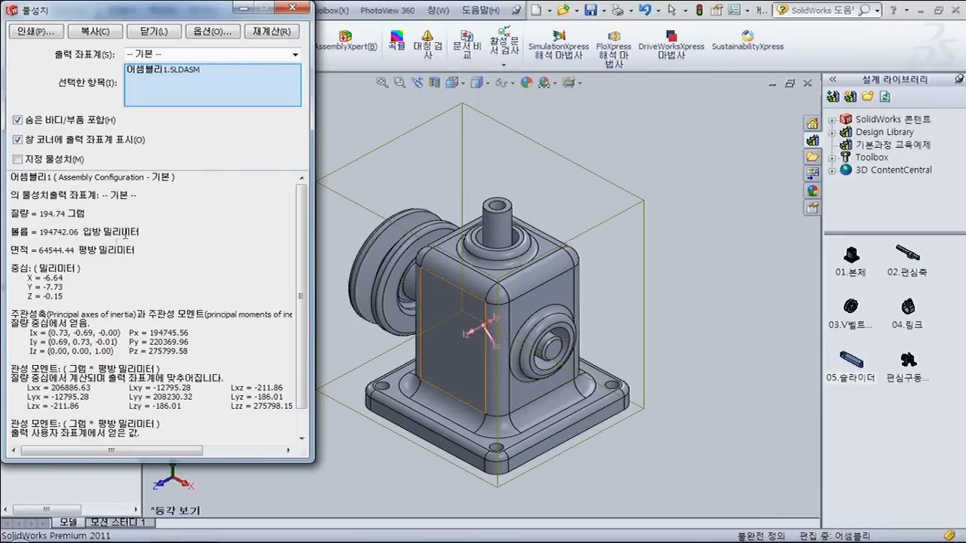
{"action": "left_click_drag", "start_coordinate": [77, 298], "coordinate": [6, 205]}
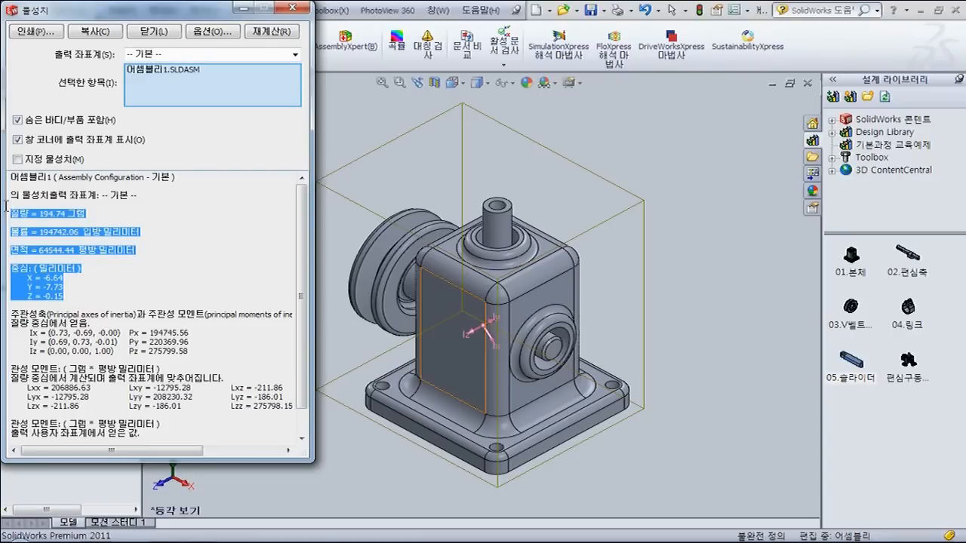
{"action": "left_click", "coordinate": [123, 204]}
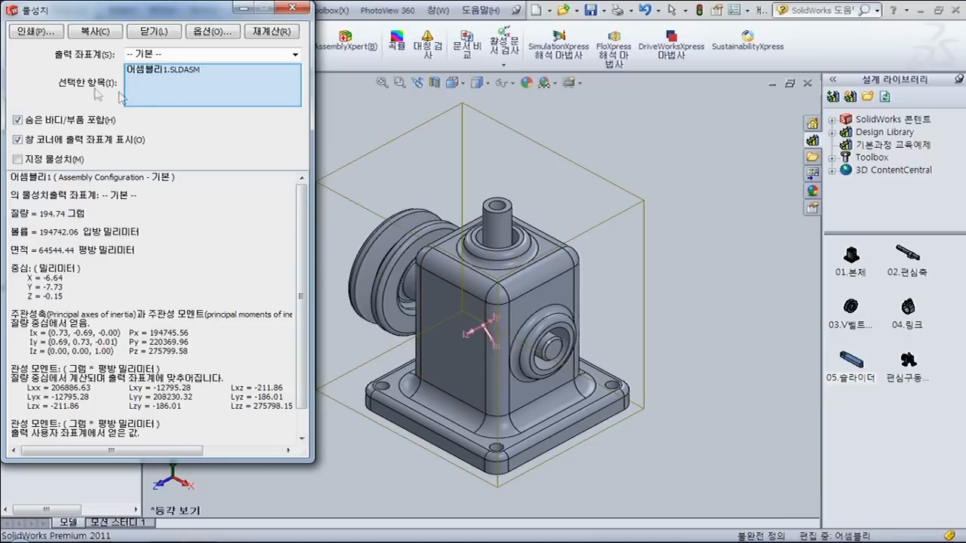
{"action": "left_click", "coordinate": [371, 123]}
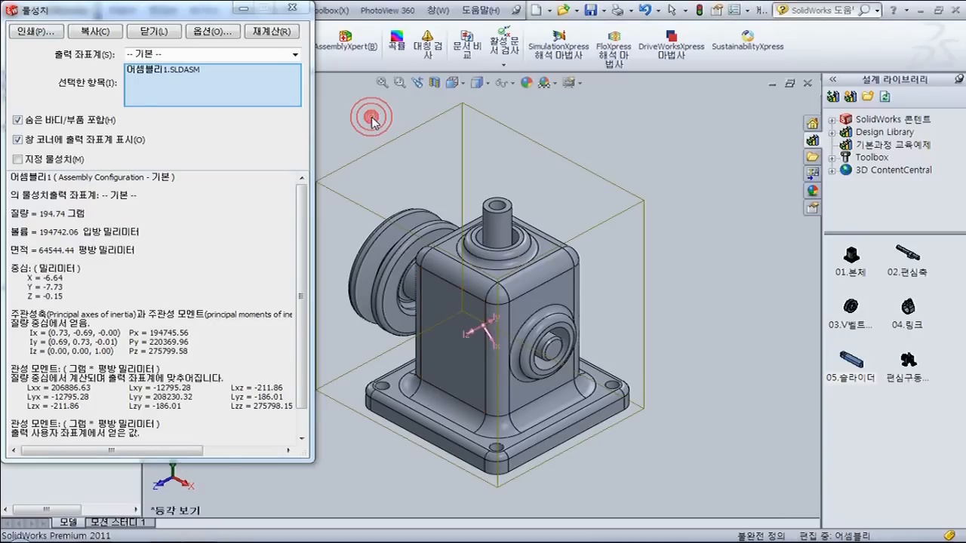
{"action": "left_click", "coordinate": [301, 211]}
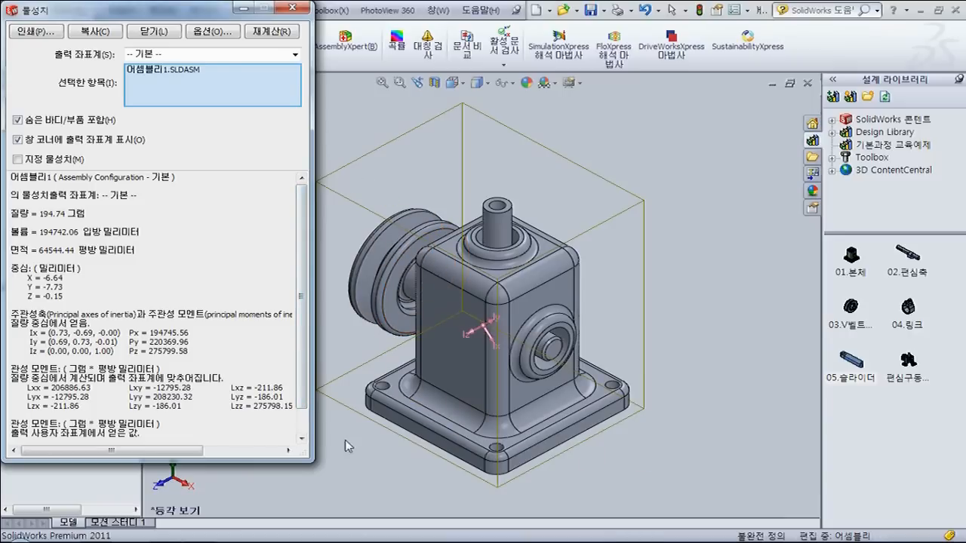
{"action": "left_click", "coordinate": [701, 204]}
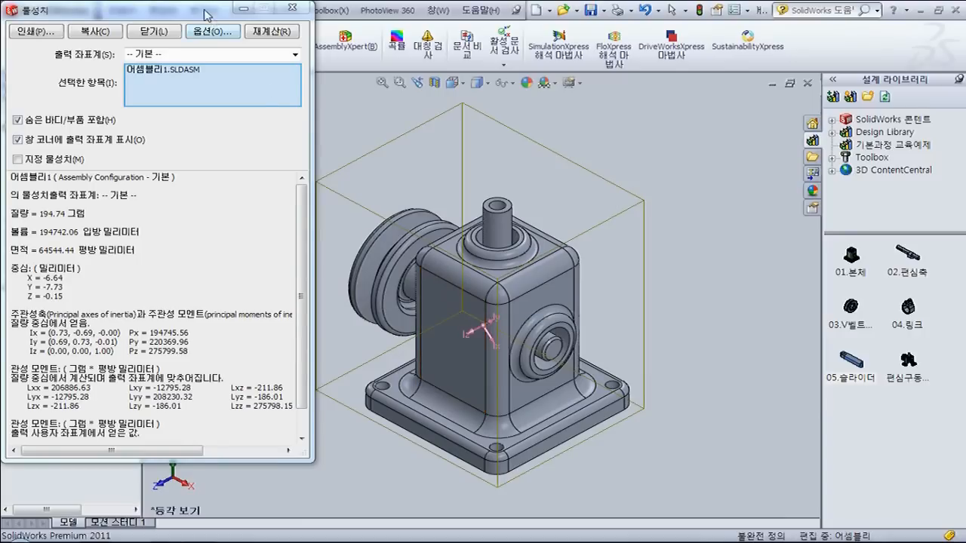
Close the mass properties results and assign Cast Alloy Steel as the material of the 01.본체 component
{"action": "left_click_drag", "start_coordinate": [205, 15], "coordinate": [320, 20]}
{"action": "left_click", "coordinate": [8, 218]}
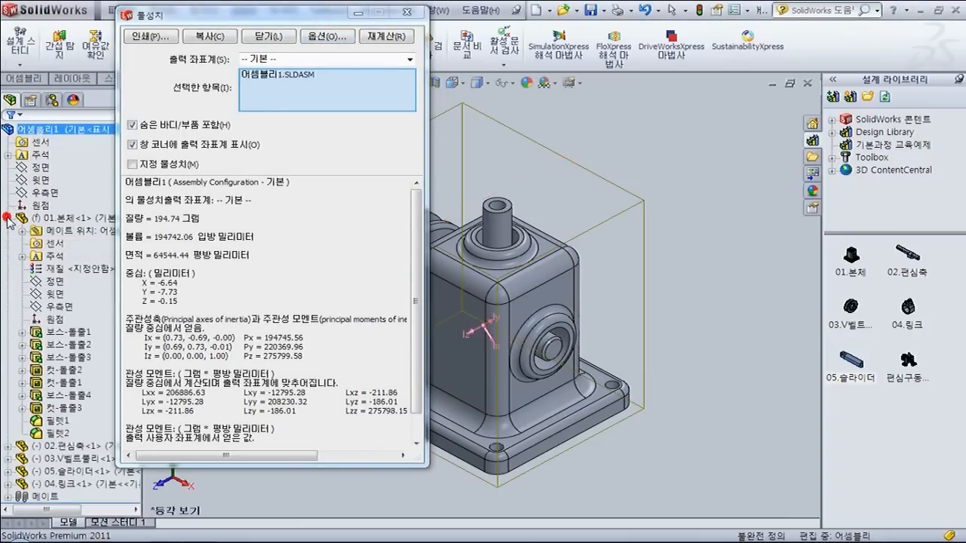
{"action": "left_click", "coordinate": [79, 269]}
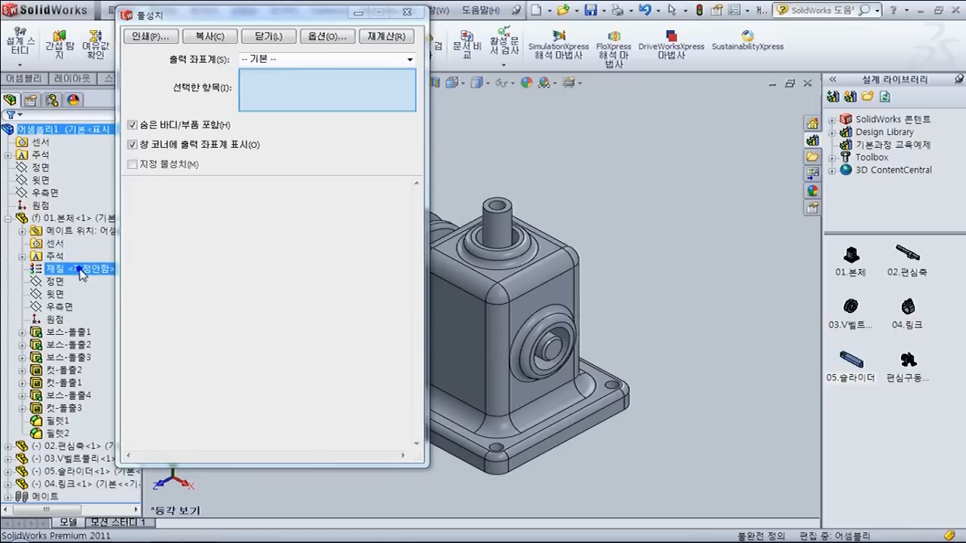
{"action": "left_click", "coordinate": [407, 12]}
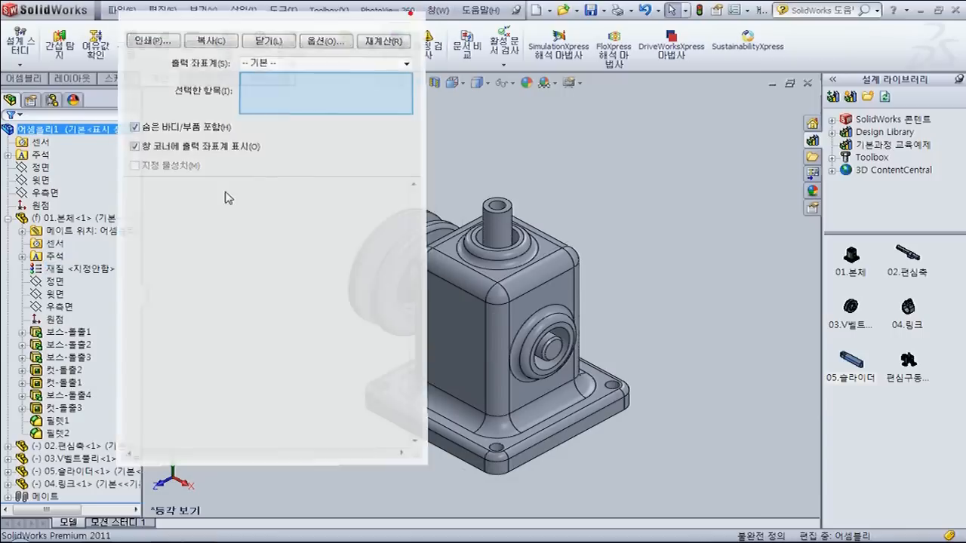
{"action": "right_click", "coordinate": [95, 272]}
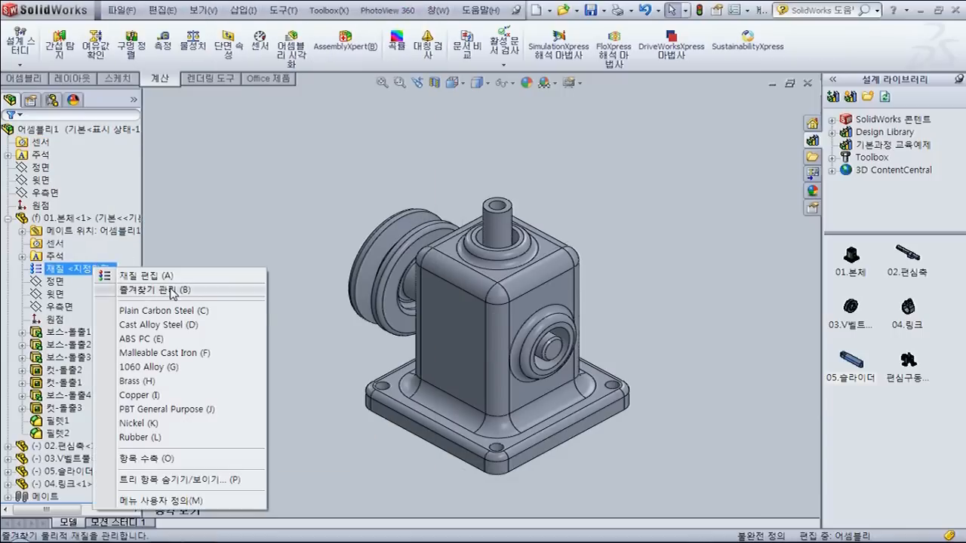
{"action": "left_click", "coordinate": [164, 324]}
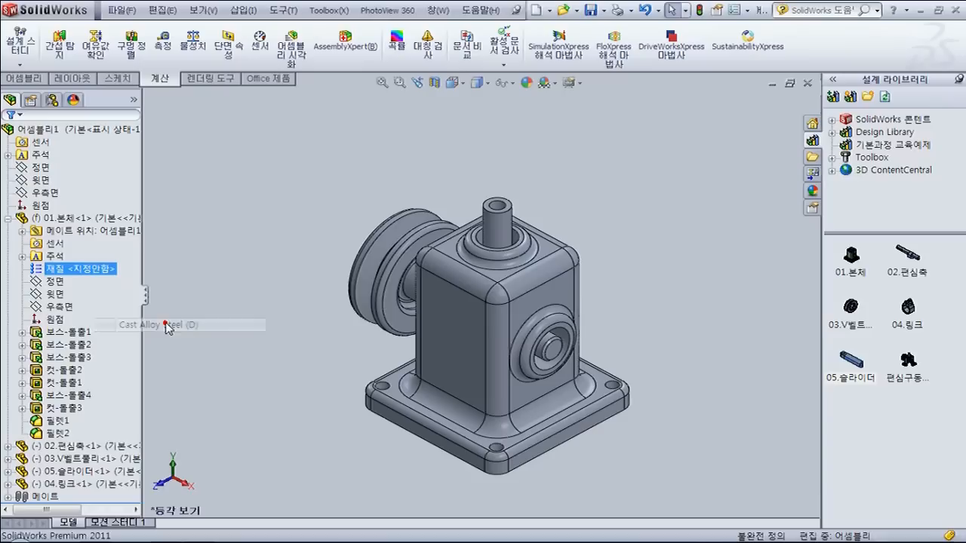
{"action": "left_click", "coordinate": [165, 321]}
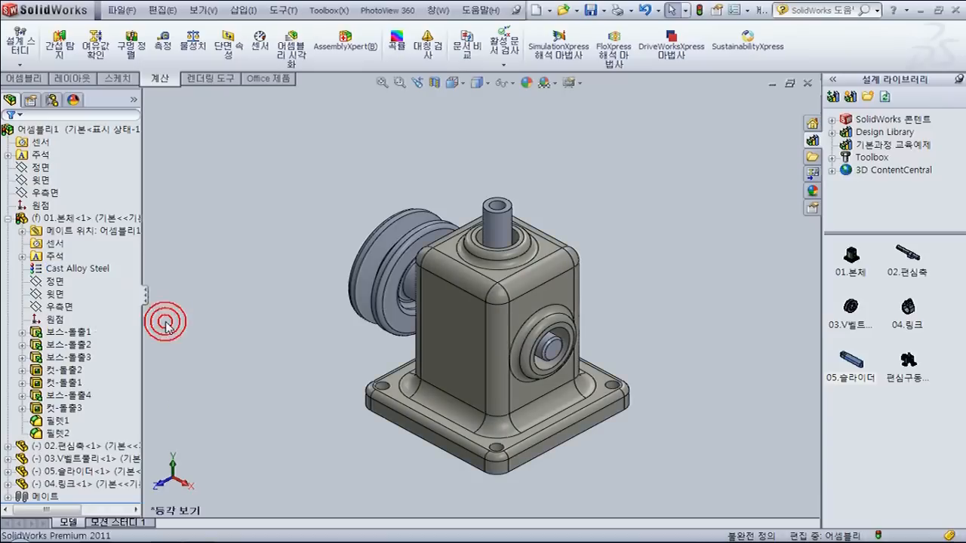
Calculate the assembly's mass properties with the new body material, examine the mass and center of mass, and close the results
{"action": "left_click", "coordinate": [190, 47]}
{"action": "left_click_drag", "start_coordinate": [240, 18], "coordinate": [145, 26]}
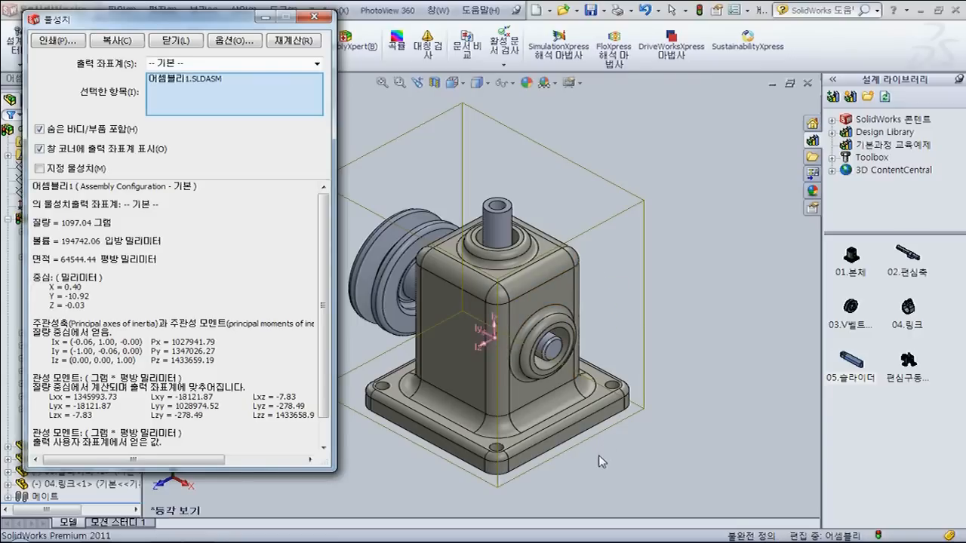
{"action": "scroll", "coordinate": [599, 455], "scroll_direction": "up", "scroll_amount": 2}
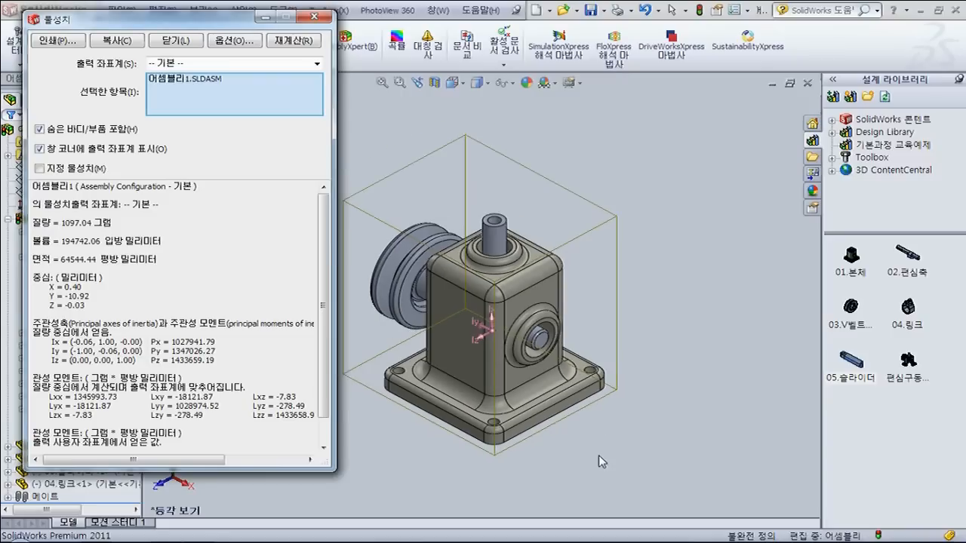
{"action": "scroll", "coordinate": [378, 266], "scroll_direction": "down", "scroll_amount": 3}
{"action": "scroll", "coordinate": [377, 266], "scroll_direction": "down", "scroll_amount": 2}
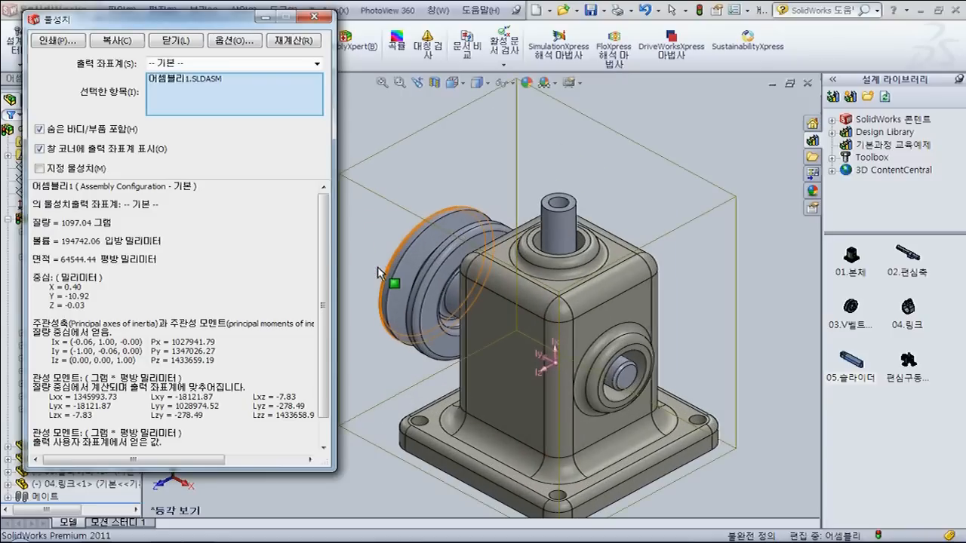
{"action": "scroll", "coordinate": [531, 332], "scroll_direction": "up", "scroll_amount": 3}
{"action": "scroll", "coordinate": [526, 436], "scroll_direction": "down", "scroll_amount": 3}
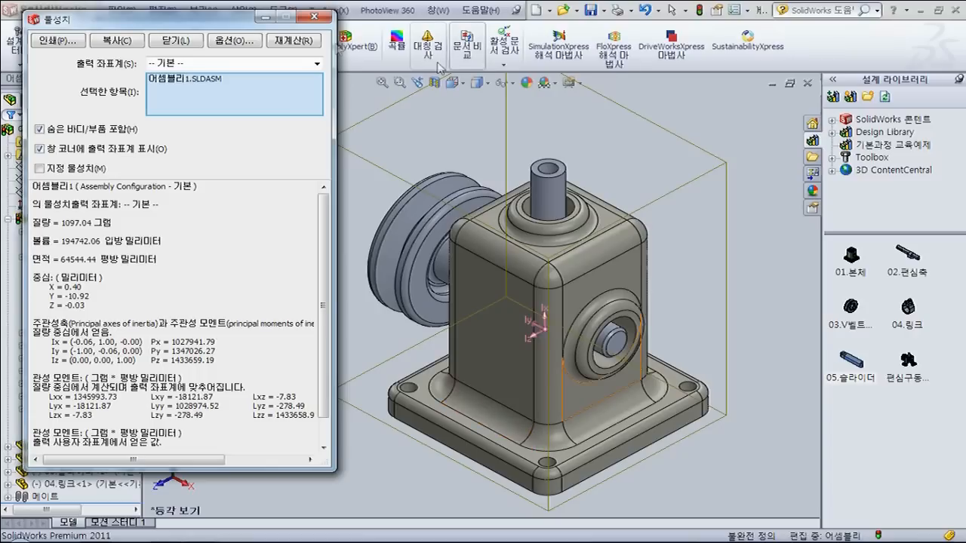
{"action": "left_click", "coordinate": [314, 18]}
{"action": "left_click", "coordinate": [280, 206]}
{"action": "scroll", "coordinate": [479, 293], "scroll_direction": "up", "scroll_amount": 2}
{"action": "scroll", "coordinate": [542, 308], "scroll_direction": "down", "scroll_amount": 2}
{"action": "scroll", "coordinate": [544, 305], "scroll_direction": "up", "scroll_amount": 1}
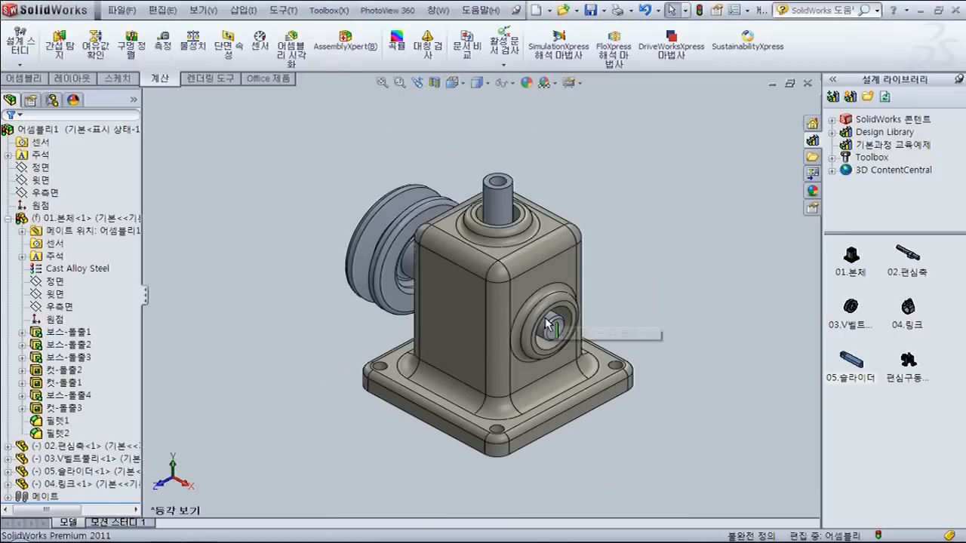
{"action": "scroll", "coordinate": [543, 304], "scroll_direction": "down", "scroll_amount": 1}
{"action": "left_click", "coordinate": [631, 196]}
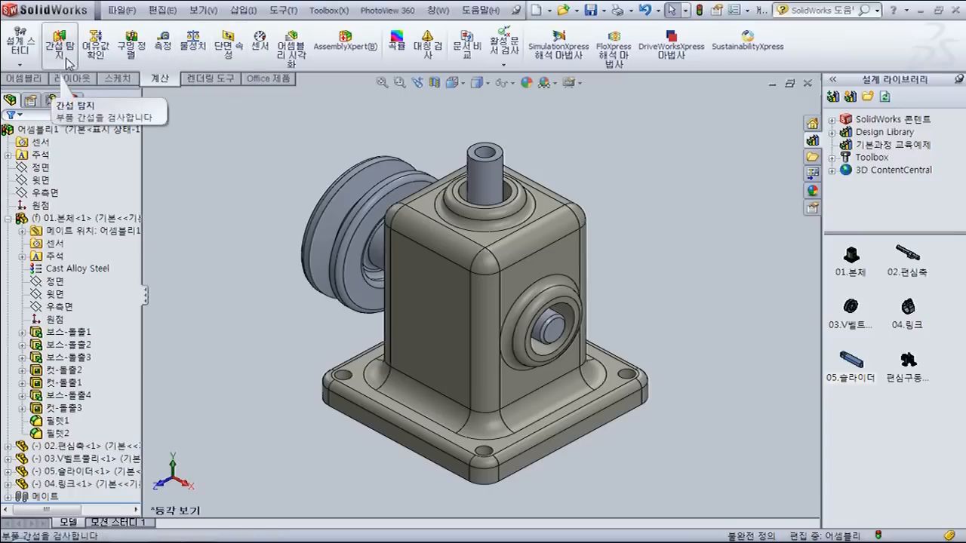
{"action": "left_click", "coordinate": [222, 154]}
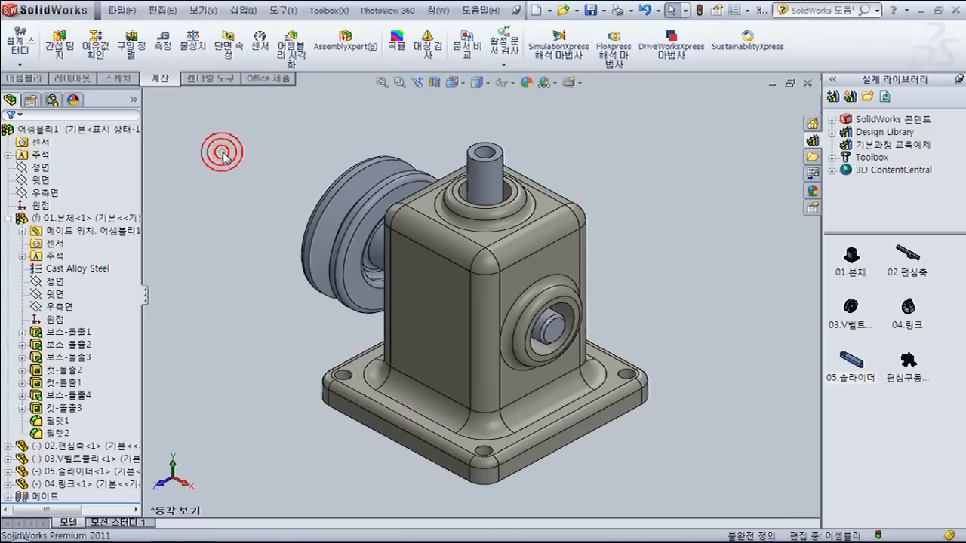